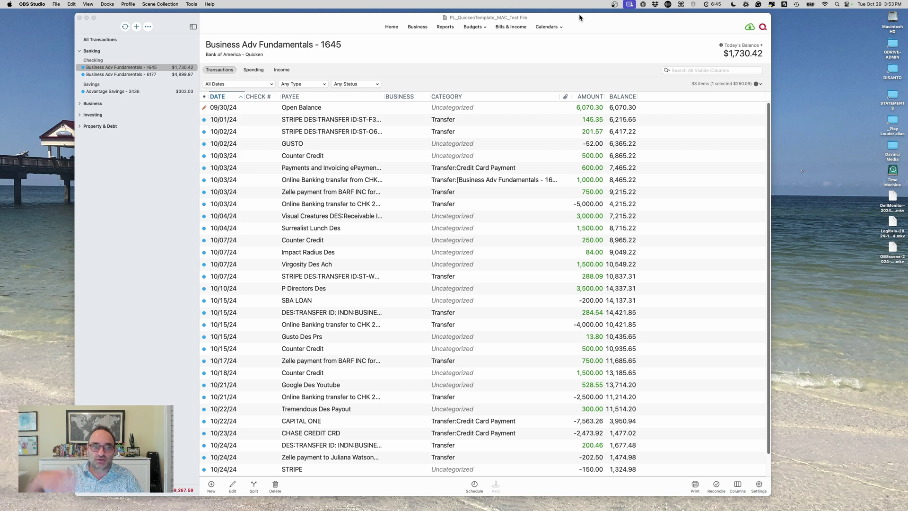
# Step: Open the Business Adv Fundamentals - 6177 register and toggle the Banking, Business and Investing groups
pyautogui.click(112, 94)
pyautogui.click(115, 75)
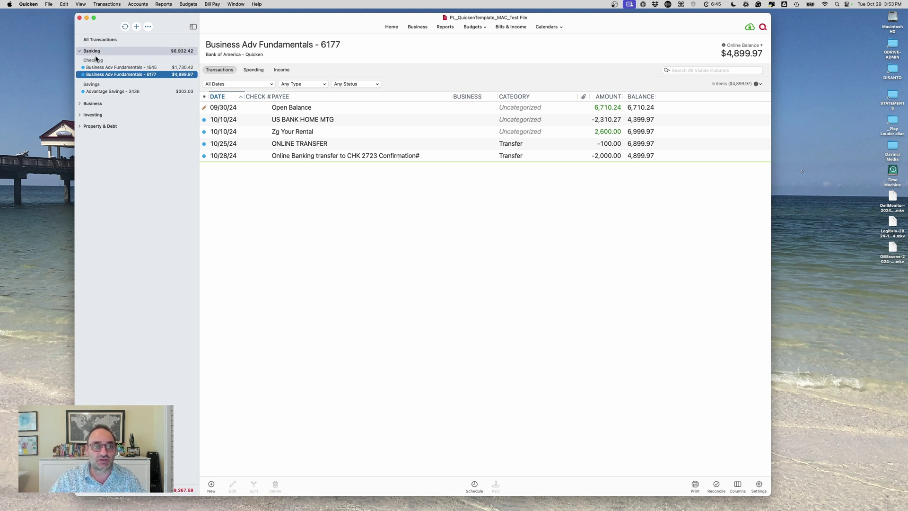
pyautogui.click(79, 51)
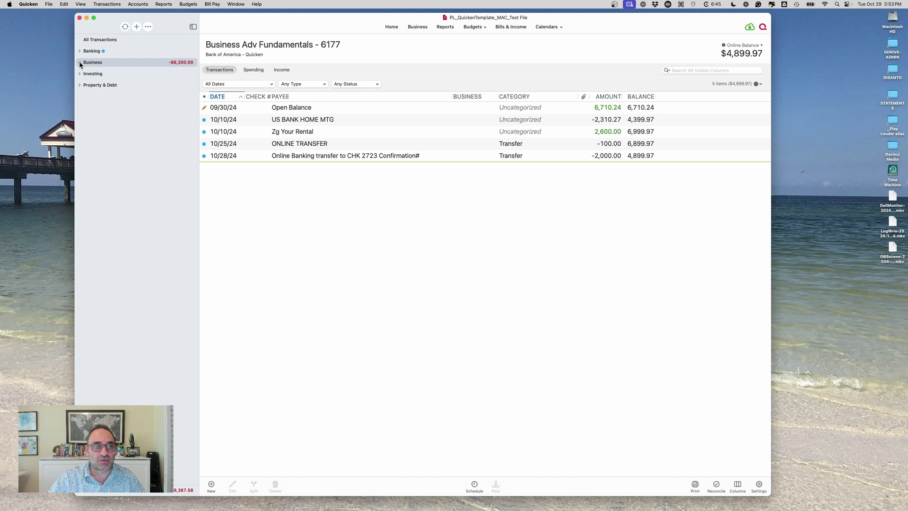
pyautogui.click(79, 63)
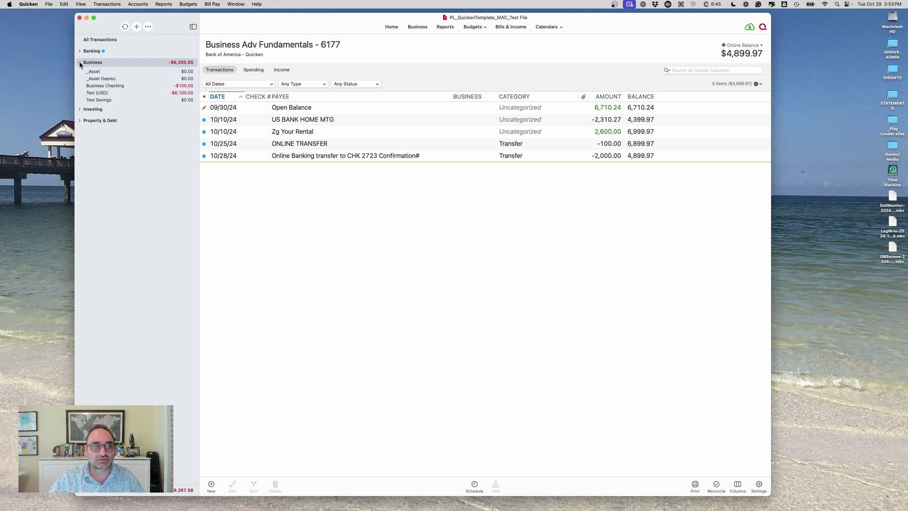
pyautogui.click(79, 110)
pyautogui.click(80, 109)
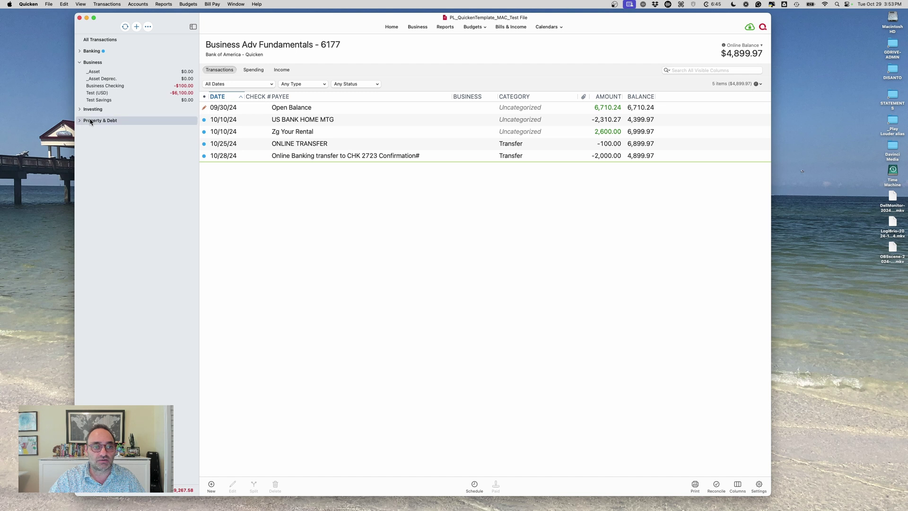
pyautogui.click(79, 62)
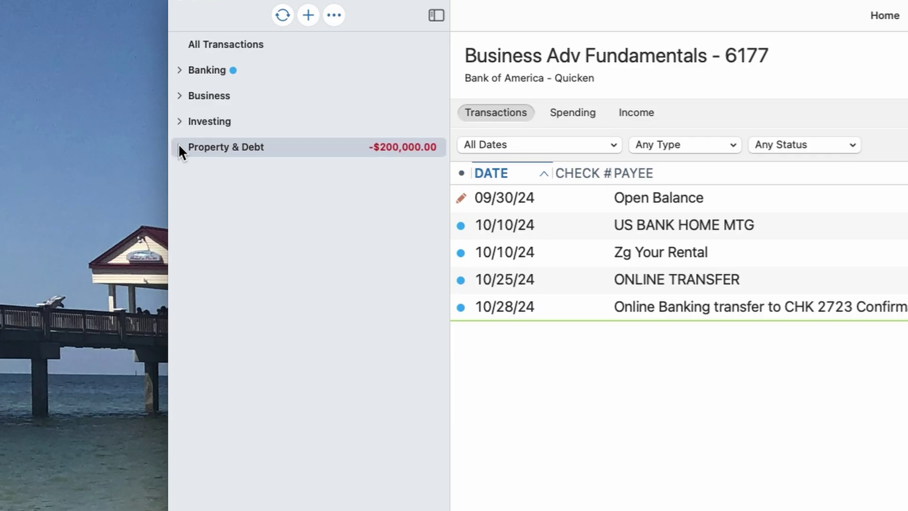
# Step: Expand all sidebar groups and the Brokerage, Retirement, Property and Debt subgroups
pyautogui.click(178, 147)
pyautogui.click(179, 122)
pyautogui.click(178, 96)
pyautogui.click(178, 70)
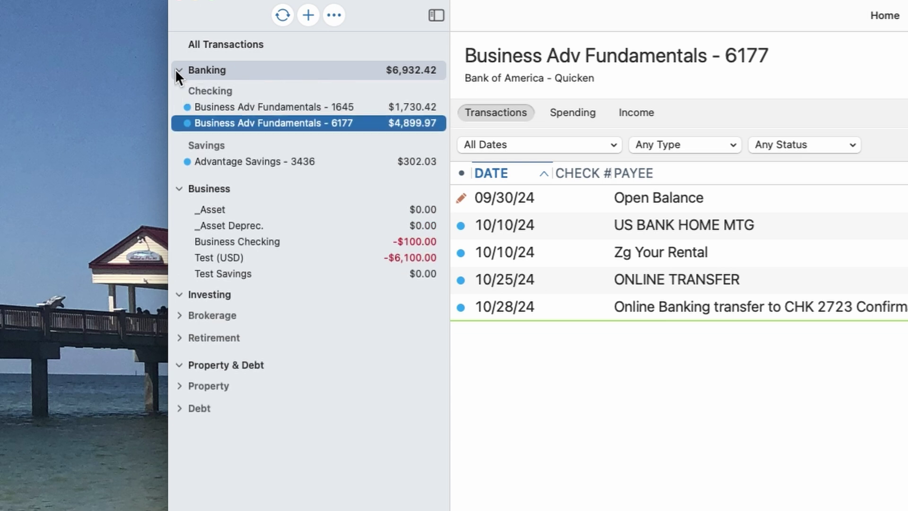
pyautogui.click(180, 315)
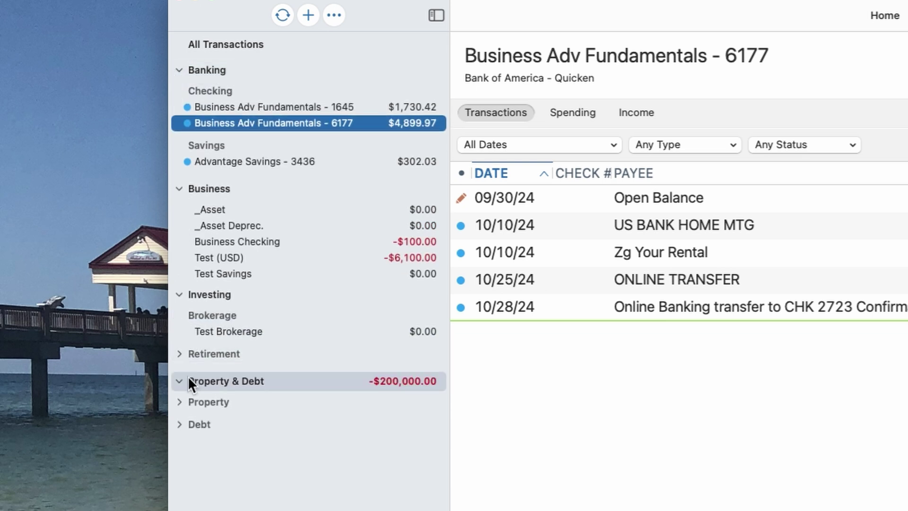
pyautogui.click(178, 354)
pyautogui.click(174, 419)
pyautogui.click(180, 456)
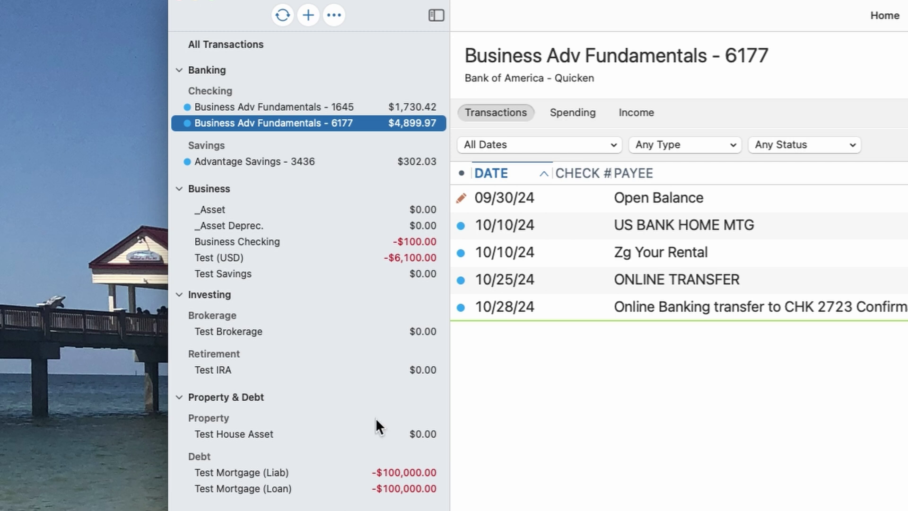
# Step: Collapse and restore the accounts sidebar, then drag its divider to widen it
pyautogui.click(435, 15)
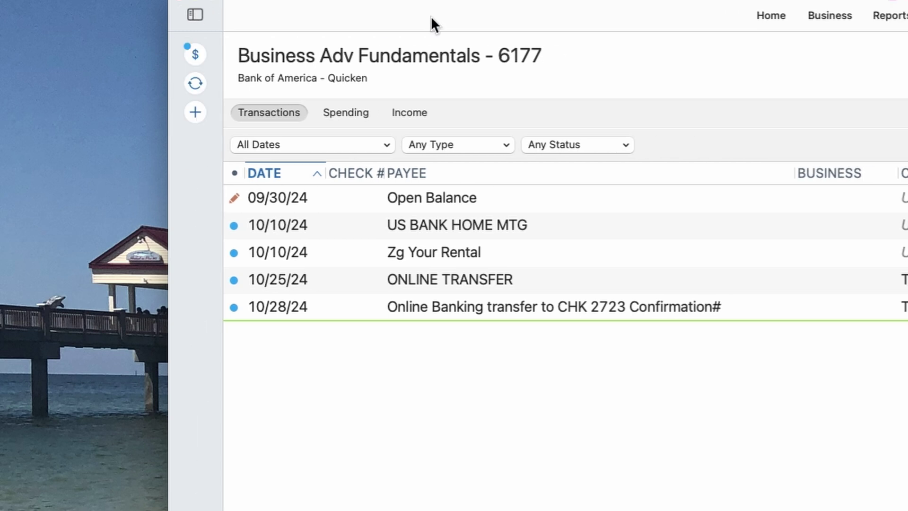
pyautogui.click(193, 15)
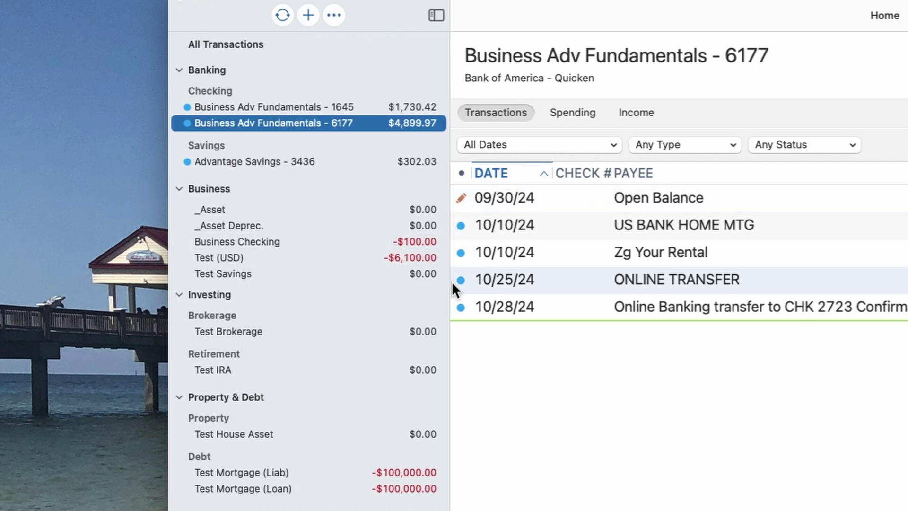
pyautogui.moveTo(453, 282); pyautogui.dragTo(492, 282)
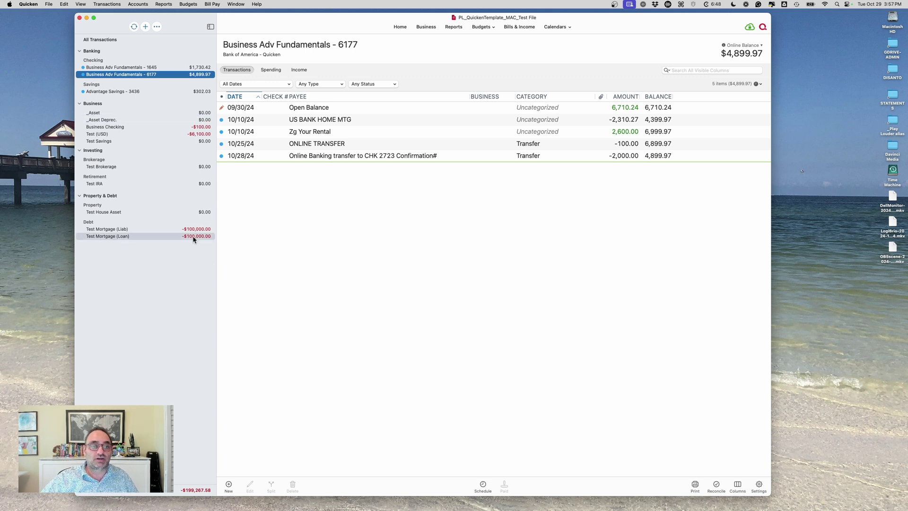
pyautogui.click(35, 5)
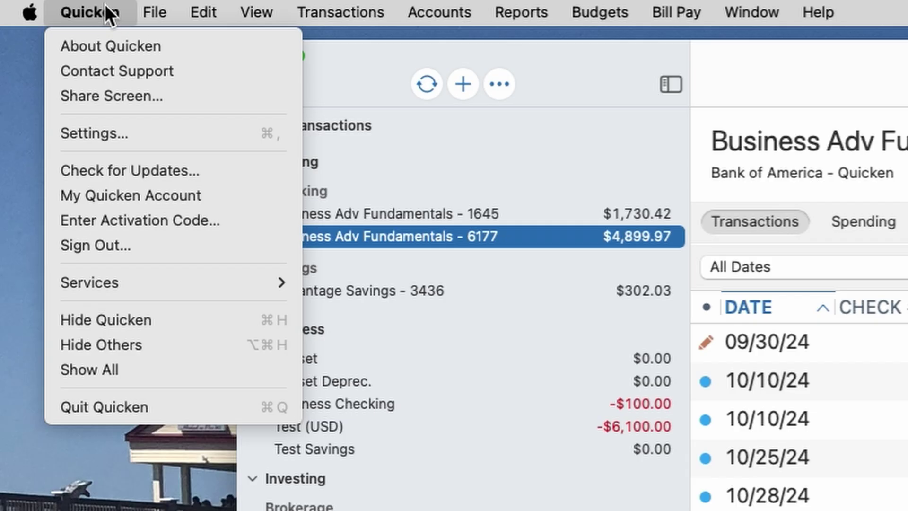
# Step: Open Quicken Settings on the Sidebar pane, move the dialog lower, and view the balance choices
pyautogui.click(116, 132)
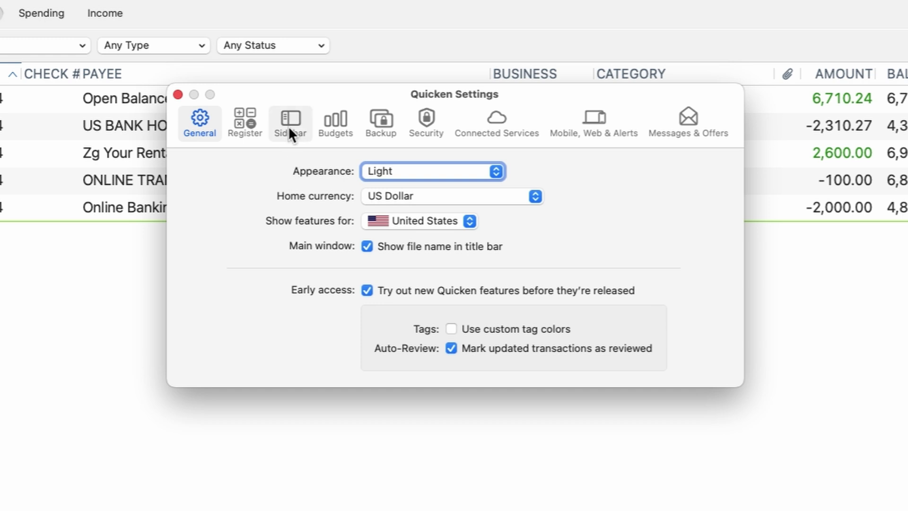
pyautogui.click(289, 134)
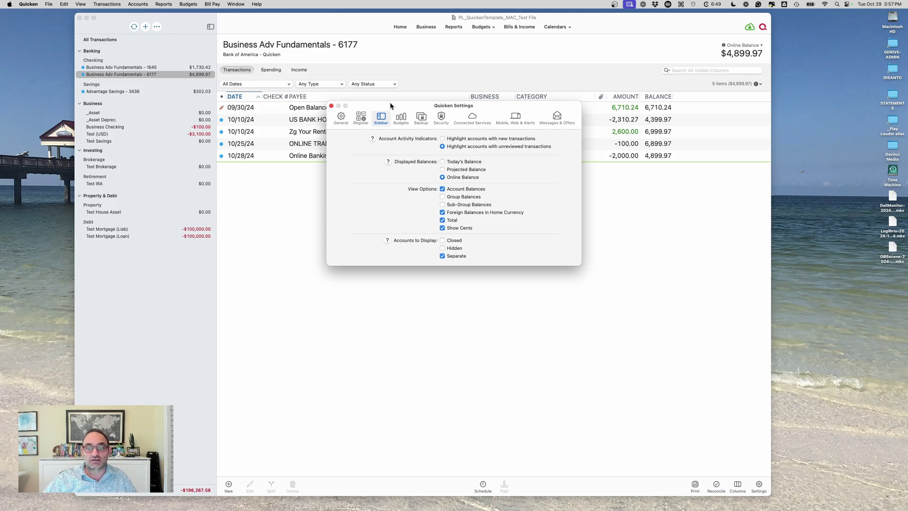
pyautogui.moveTo(390, 105); pyautogui.dragTo(450, 211)
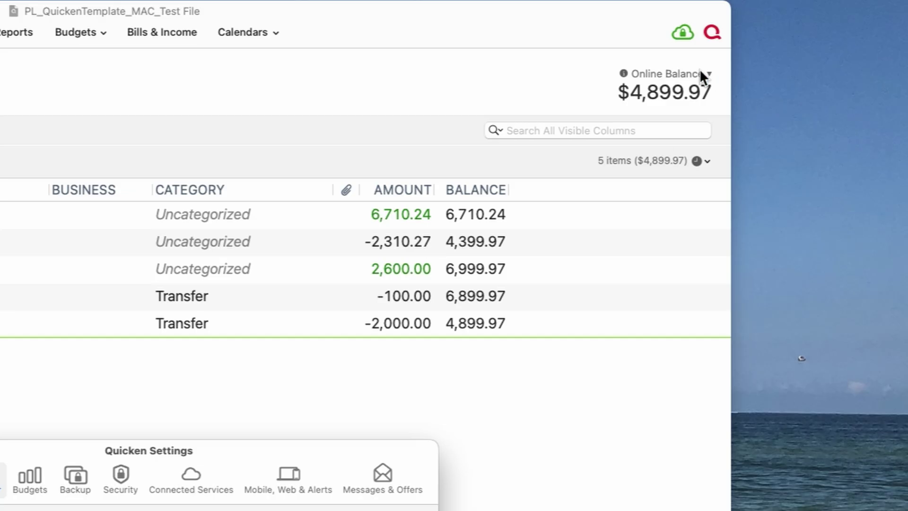
pyautogui.click(761, 45)
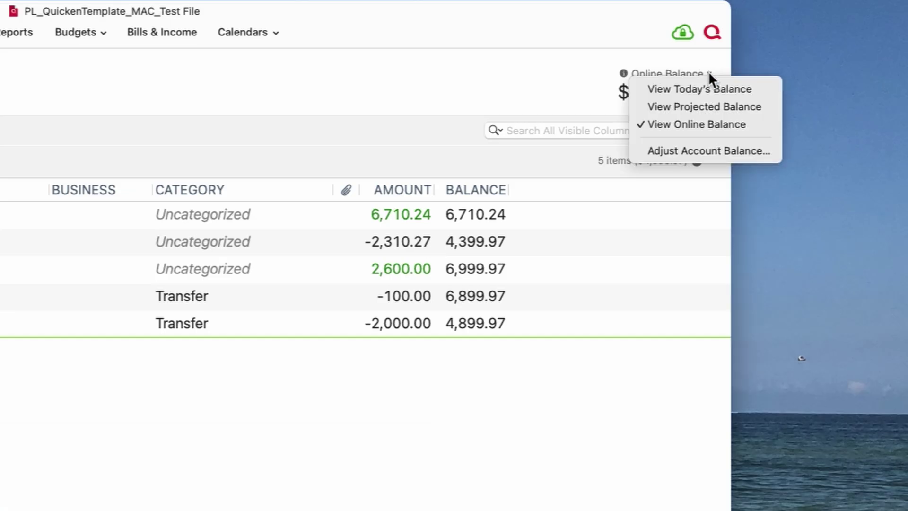
pyautogui.click(698, 89)
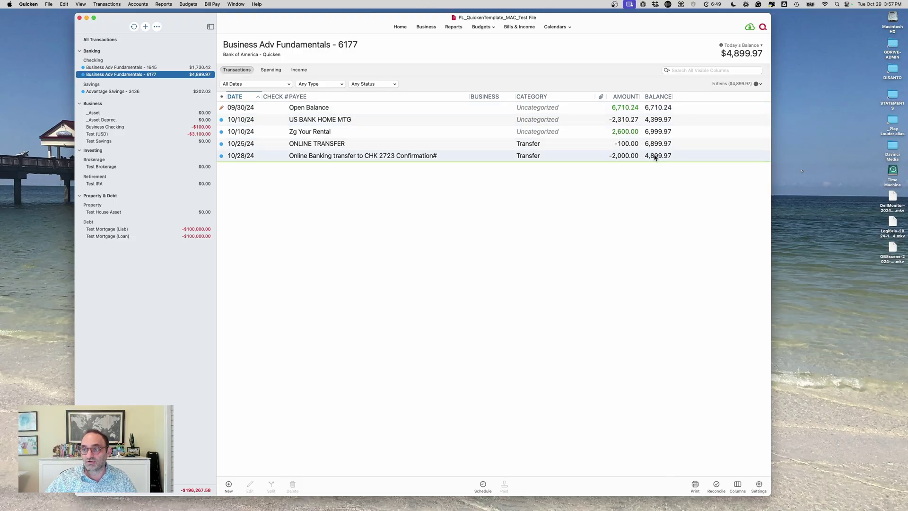
pyautogui.click(759, 45)
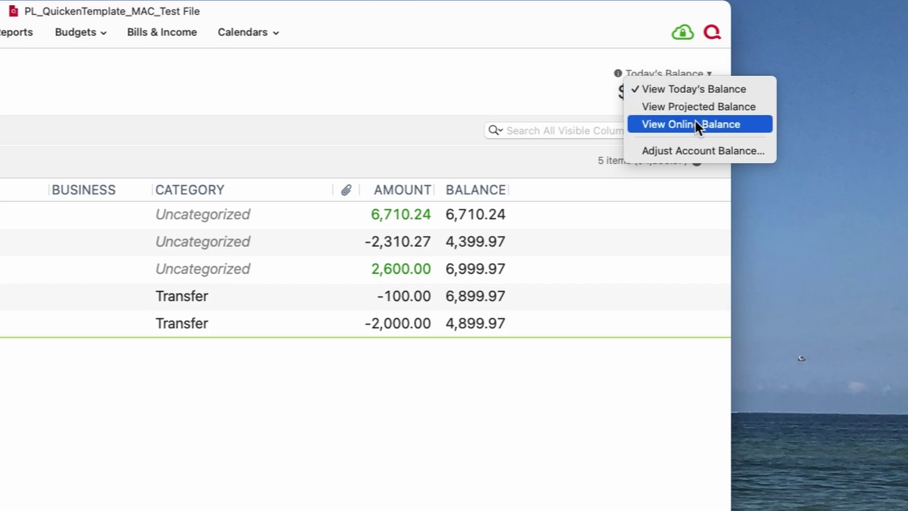
pyautogui.click(696, 124)
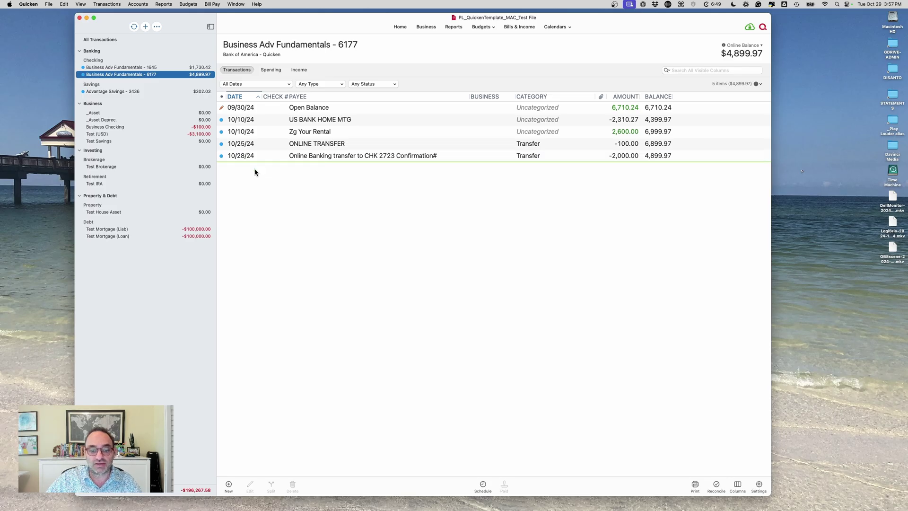
# Step: Enter an 11/01/24 Mortgage Payment of -3,000.00 in the 6177 register with its suggested category
pyautogui.click(228, 484)
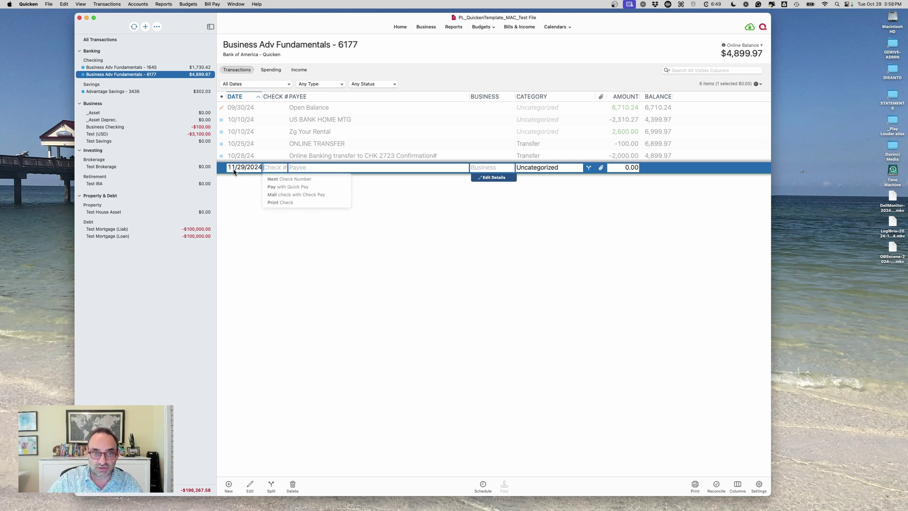
pyautogui.write('11/ ')
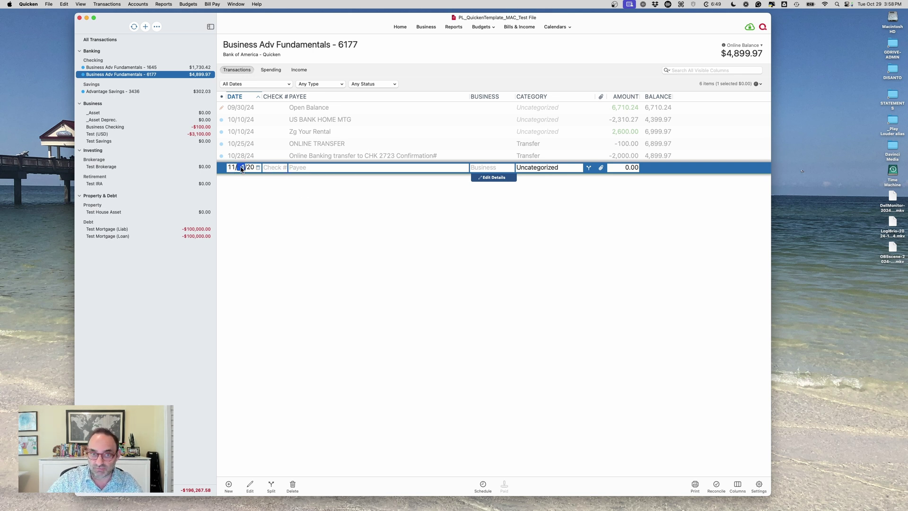
pyautogui.write('1')
pyautogui.press('Tab')
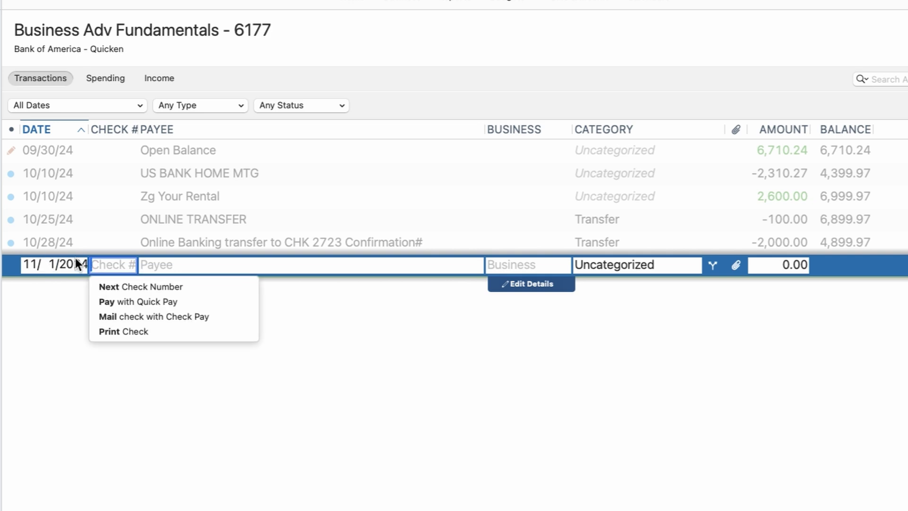
pyautogui.press('Tab')
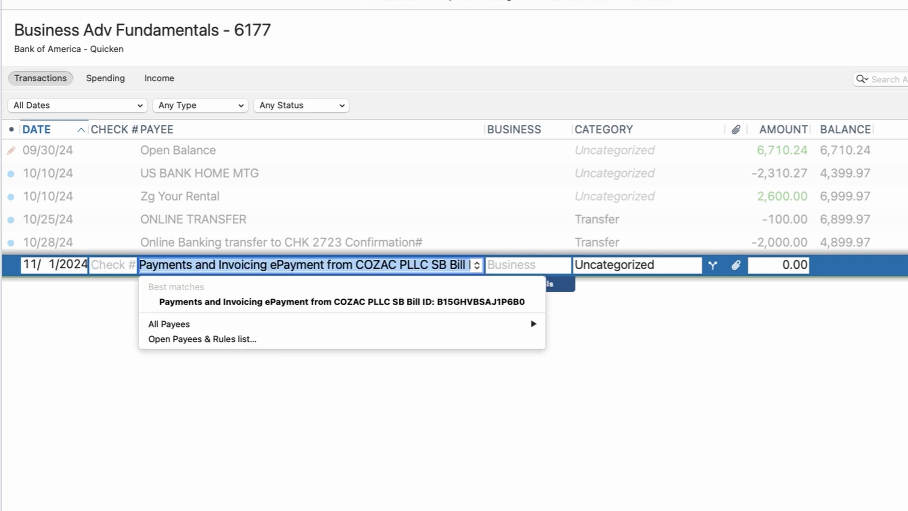
pyautogui.write('Mortgage Payment')
pyautogui.press('Tab')
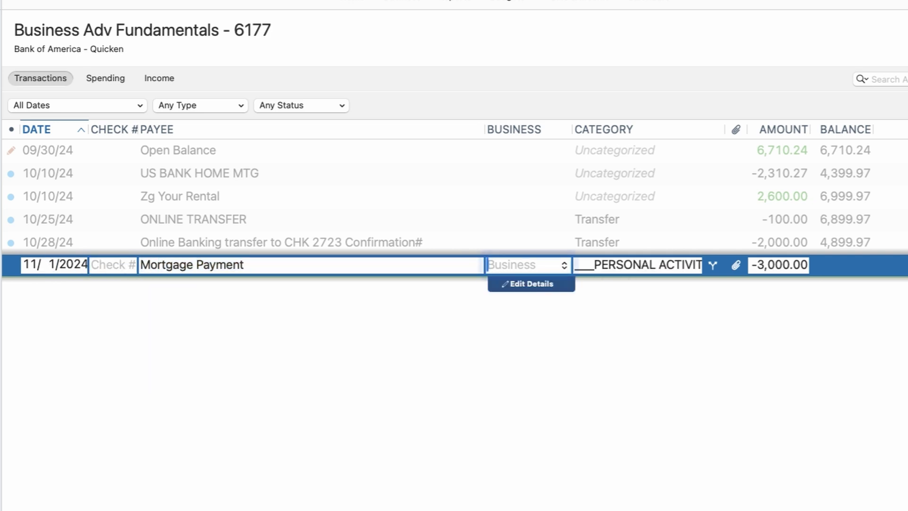
pyautogui.write('Mortgage Interest')
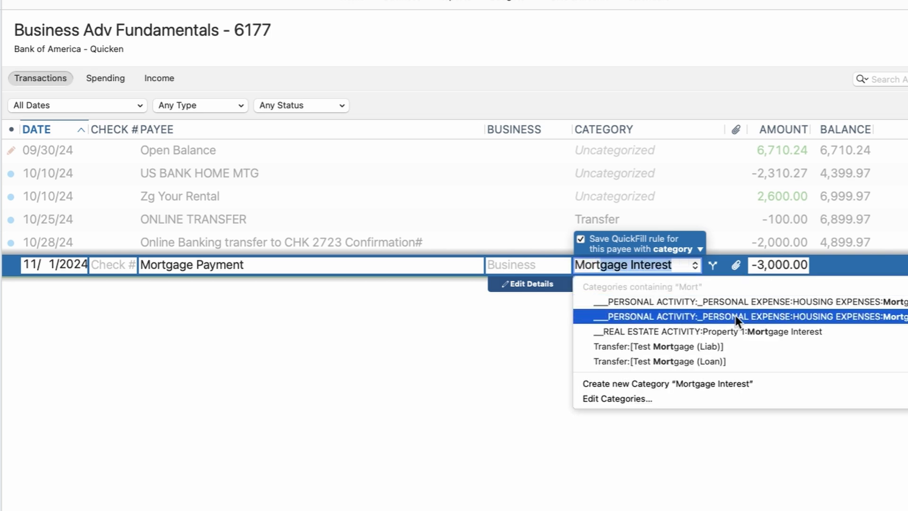
pyautogui.click(736, 316)
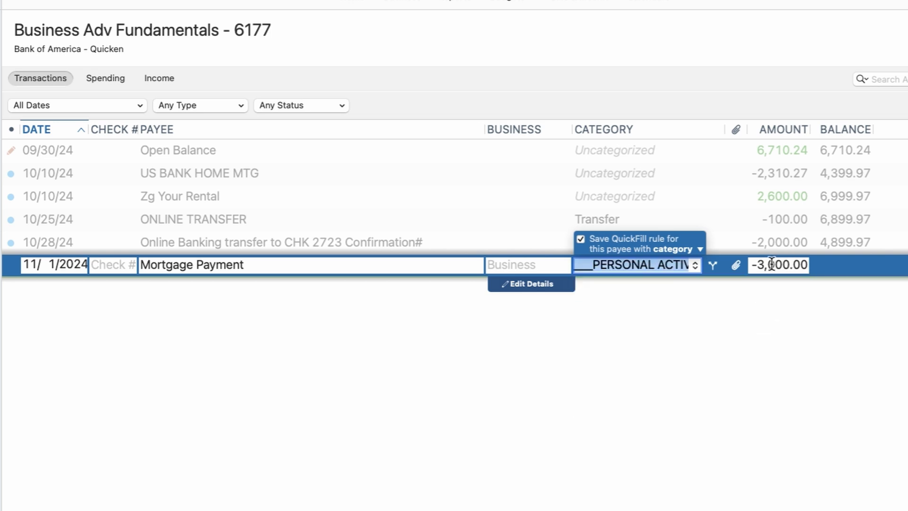
pyautogui.press('Return')
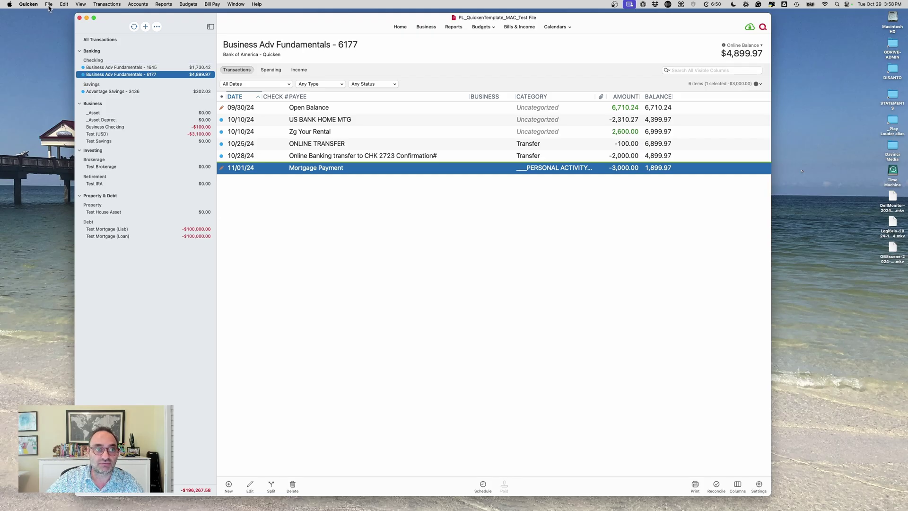
pyautogui.click(35, 7)
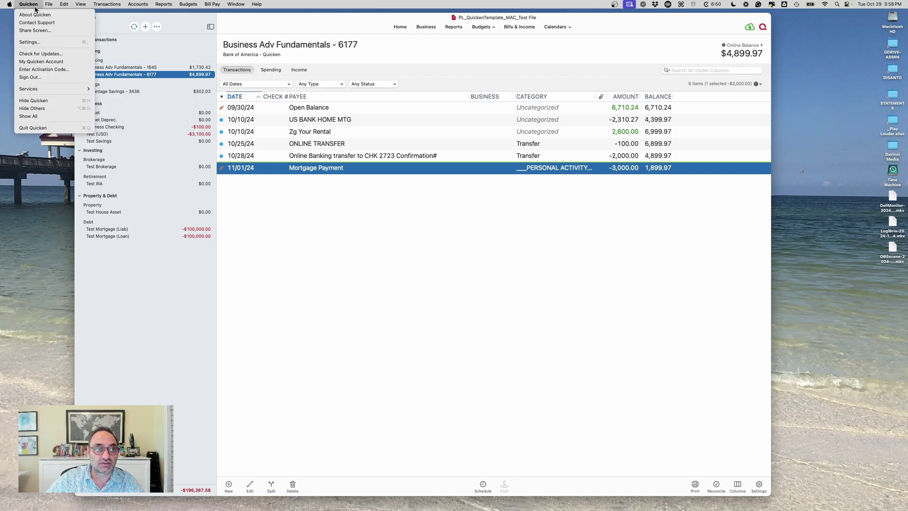
# Step: Set Displayed Balances to Projected Balance and turn on Group Balances in Sidebar settings
pyautogui.click(30, 42)
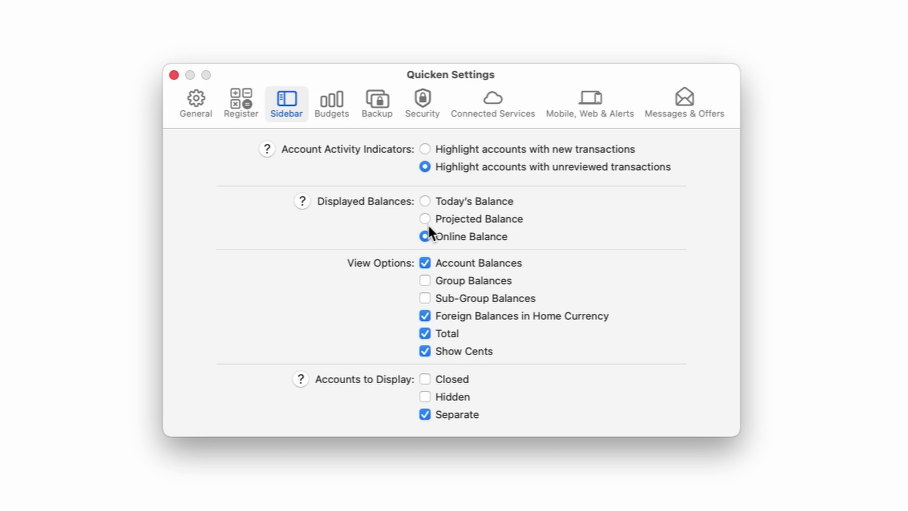
pyautogui.click(424, 219)
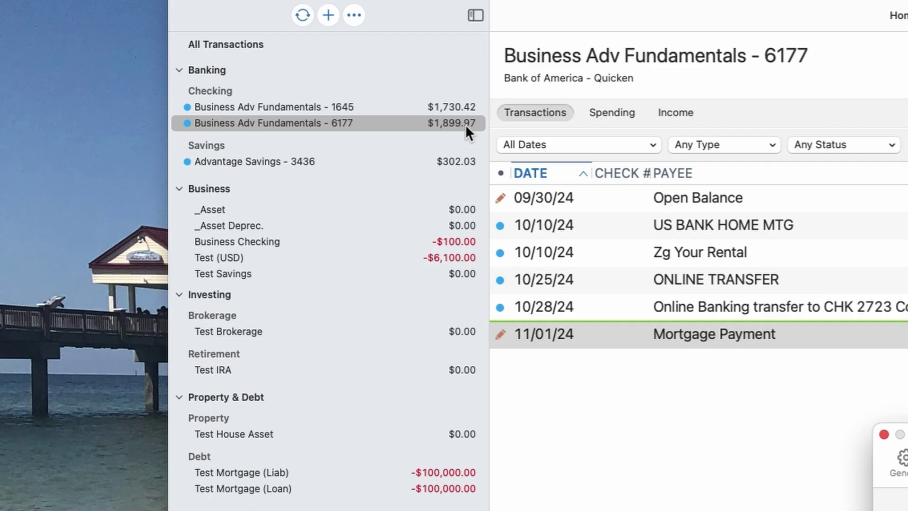
pyautogui.moveTo(195, 78)
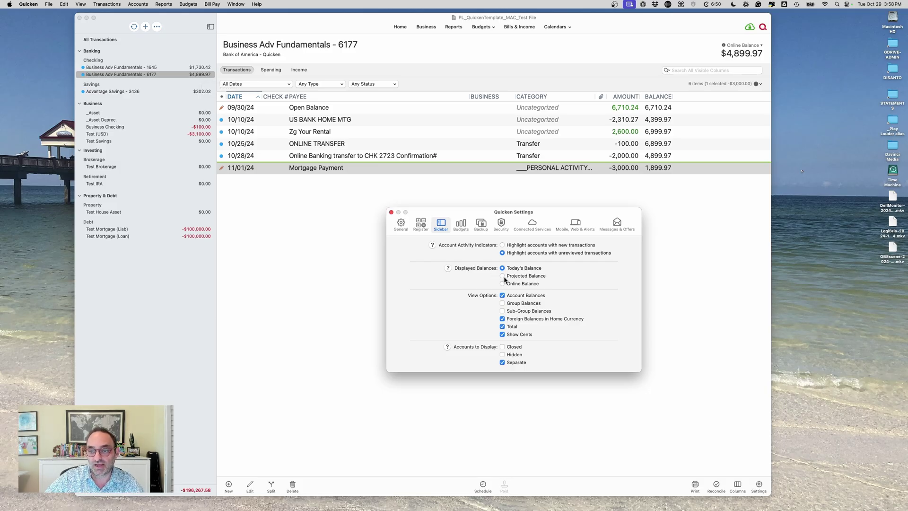
pyautogui.click(503, 276)
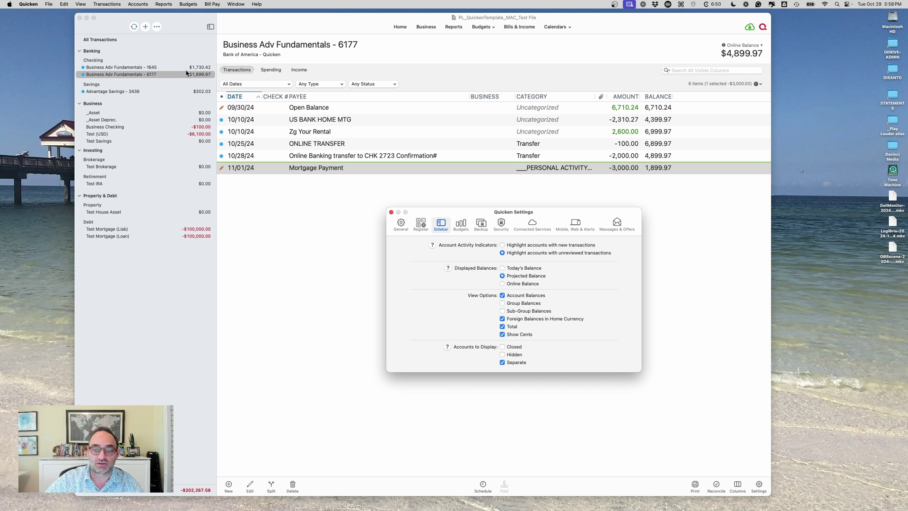
pyautogui.moveTo(187, 73)
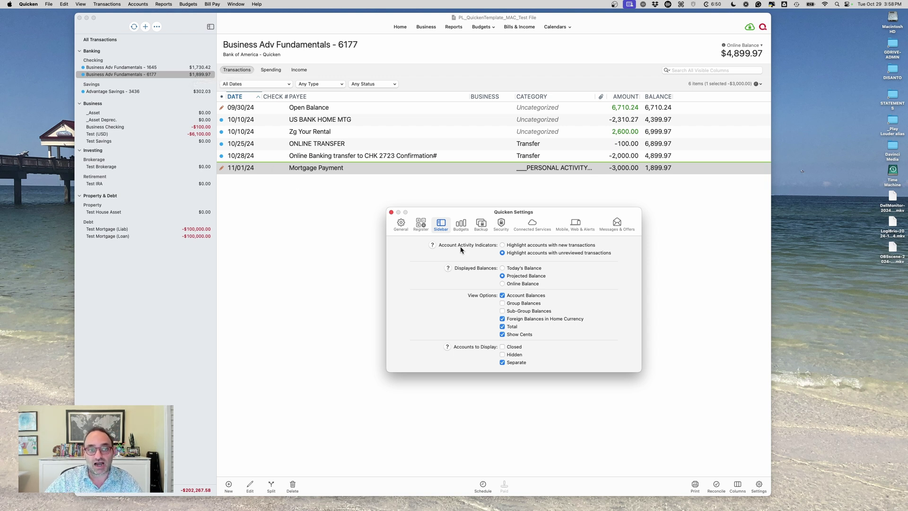
pyautogui.click(503, 303)
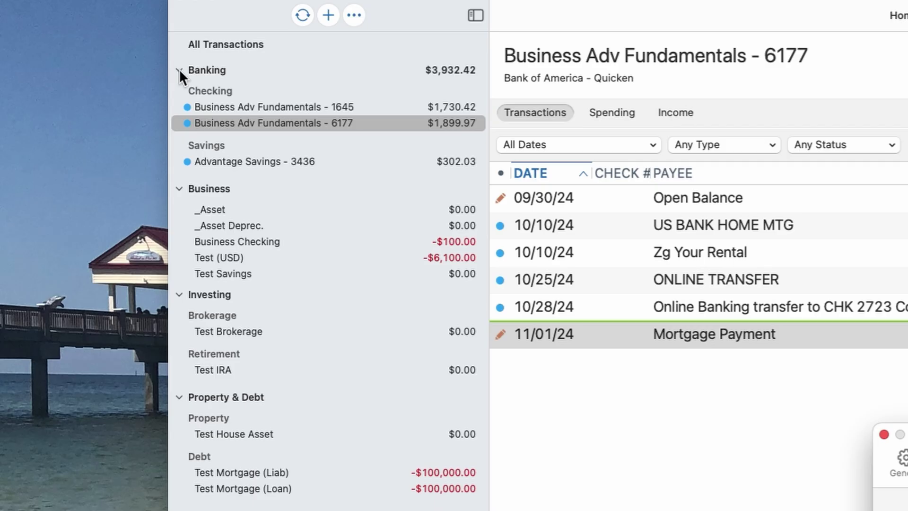
pyautogui.click(177, 68)
pyautogui.click(177, 69)
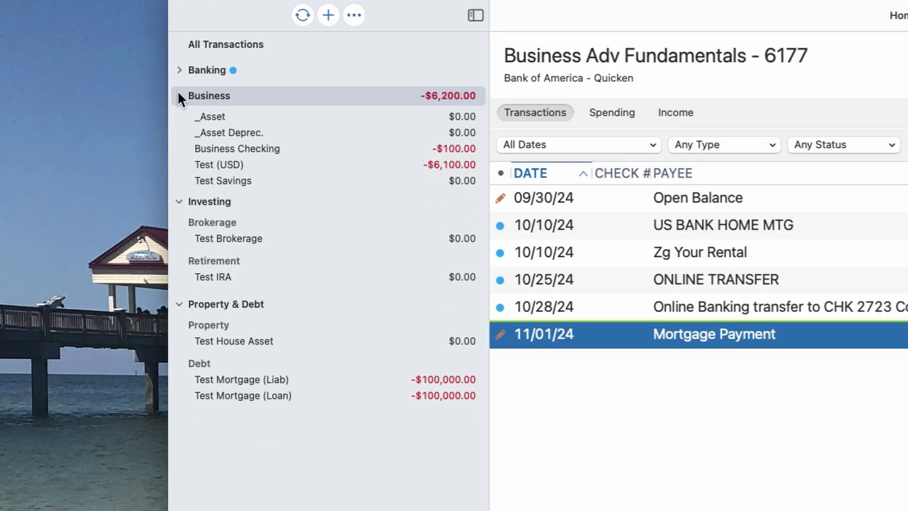
pyautogui.click(178, 95)
pyautogui.click(175, 123)
pyautogui.click(178, 147)
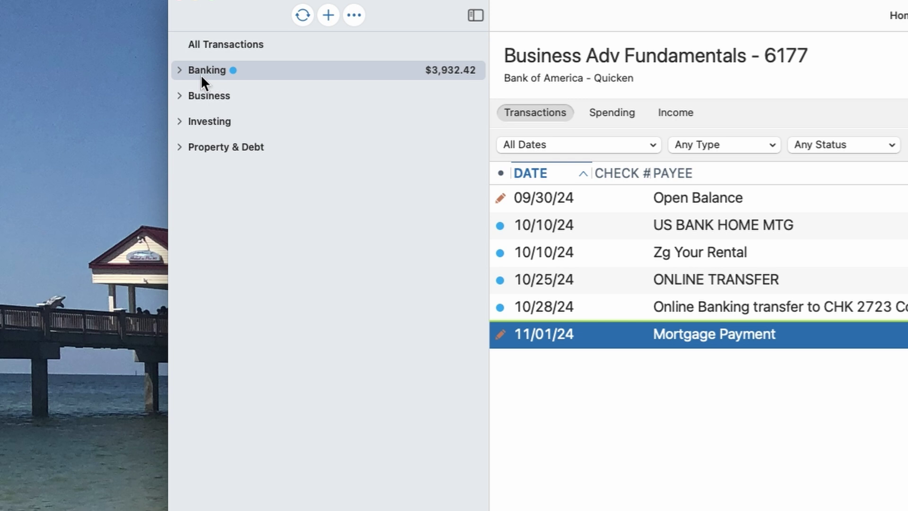
pyautogui.click(179, 69)
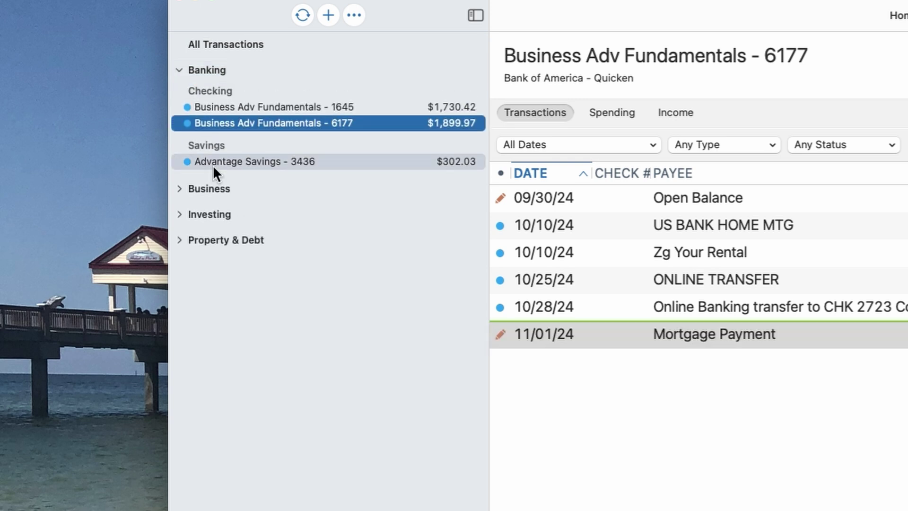
pyautogui.click(178, 69)
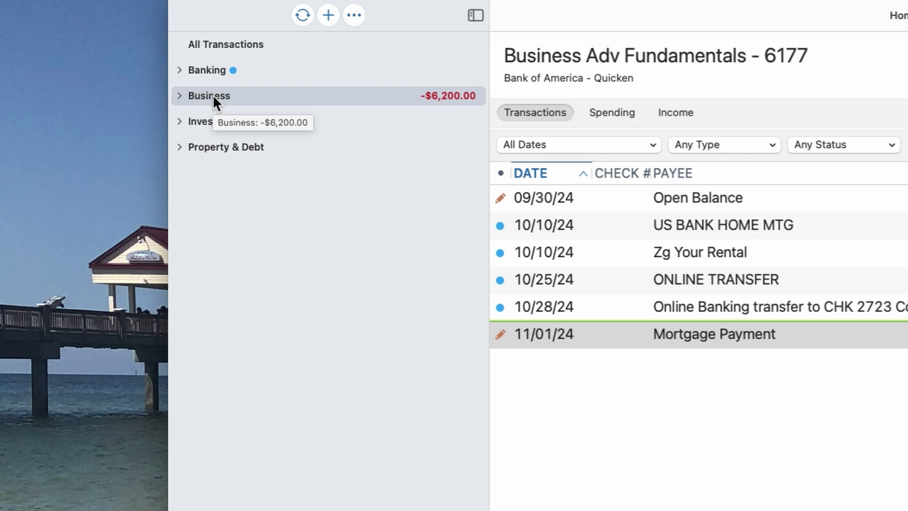
pyautogui.click(181, 121)
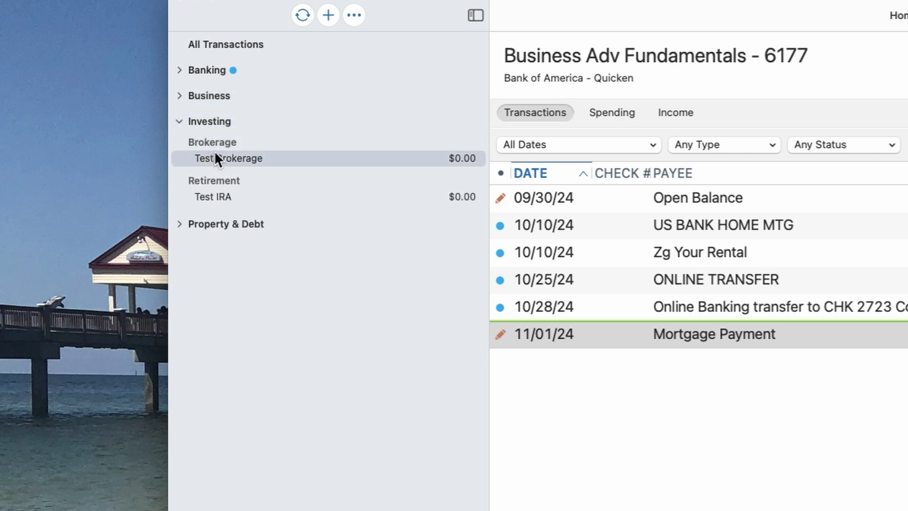
pyautogui.click(179, 223)
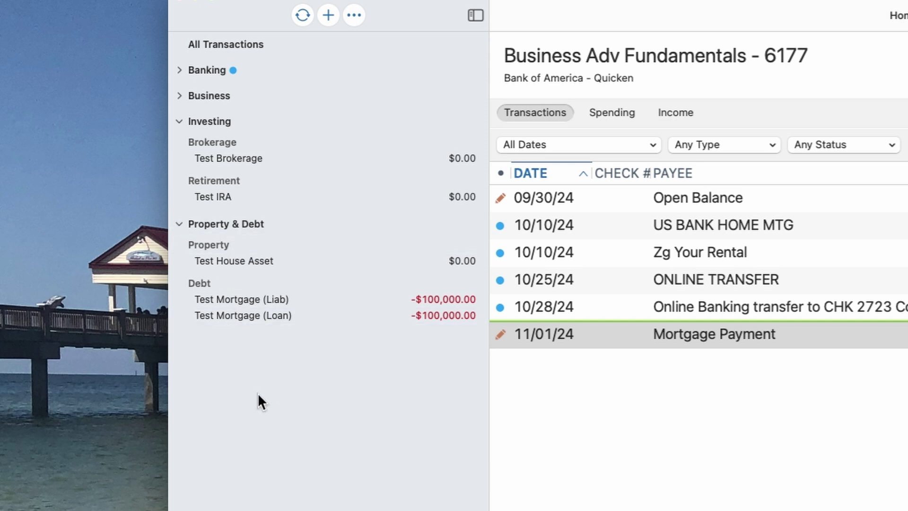
pyautogui.click(180, 96)
pyautogui.click(179, 70)
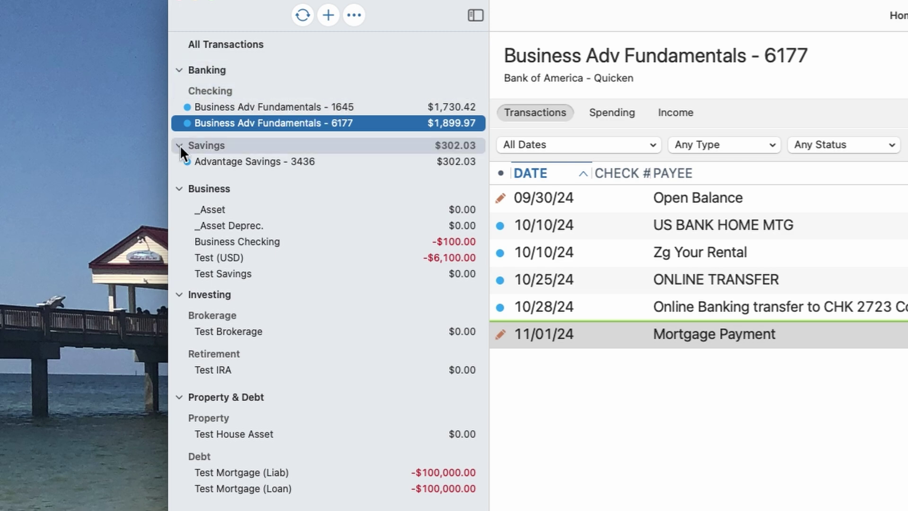
# Step: Create an offline Credit Card account named 'Test Credit Card' starting 1/1/2024
pyautogui.click(329, 16)
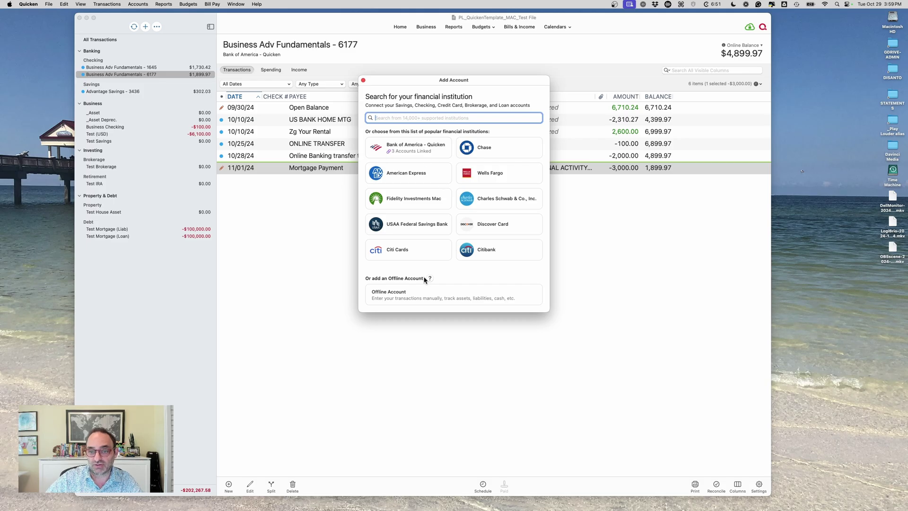
pyautogui.click(422, 294)
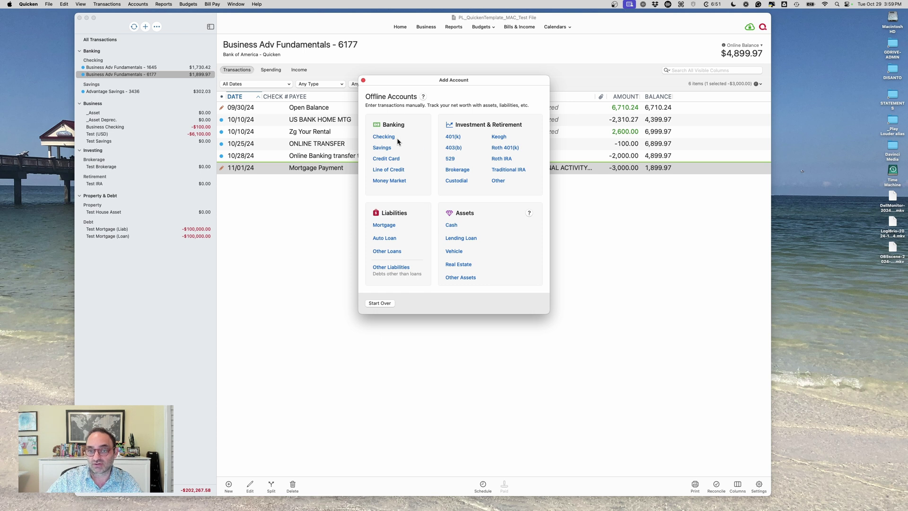
pyautogui.click(388, 160)
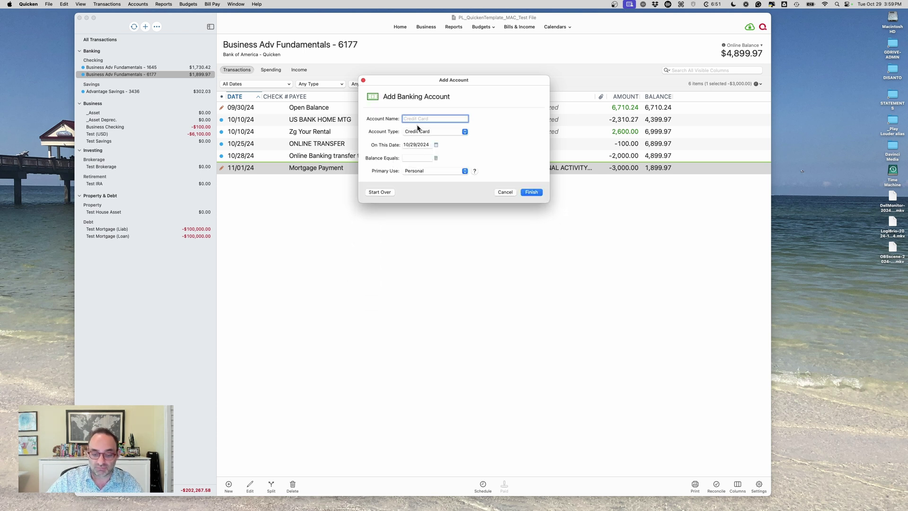
pyautogui.write('Test Credit Card')
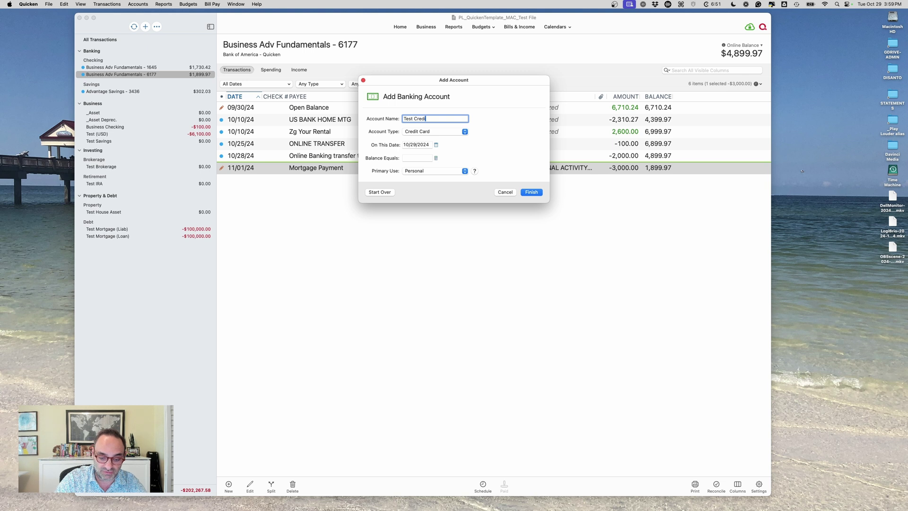
pyautogui.press('Tab')
pyautogui.press('Tab')
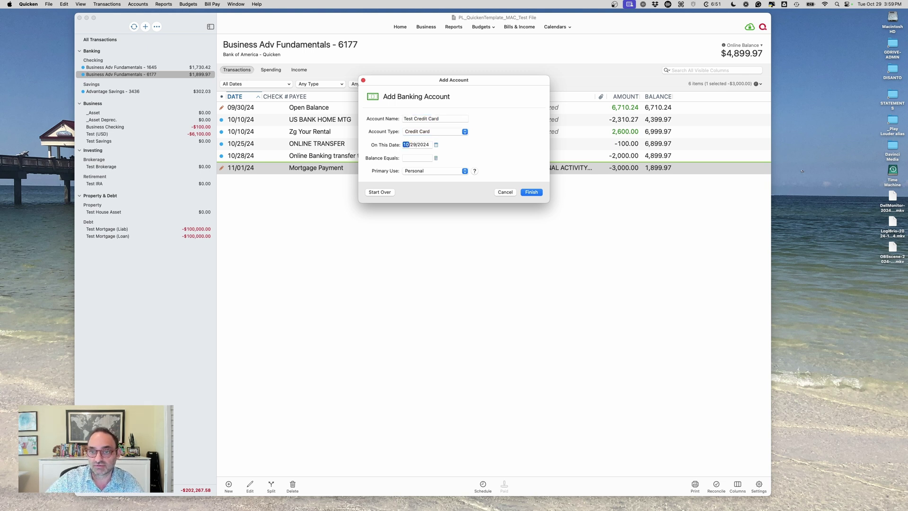
pyautogui.write('1/ 1')
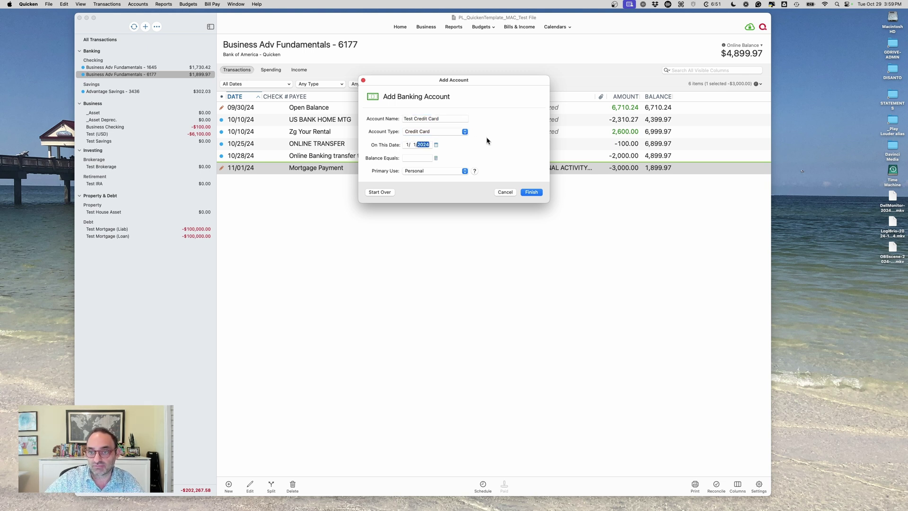
pyautogui.click(532, 192)
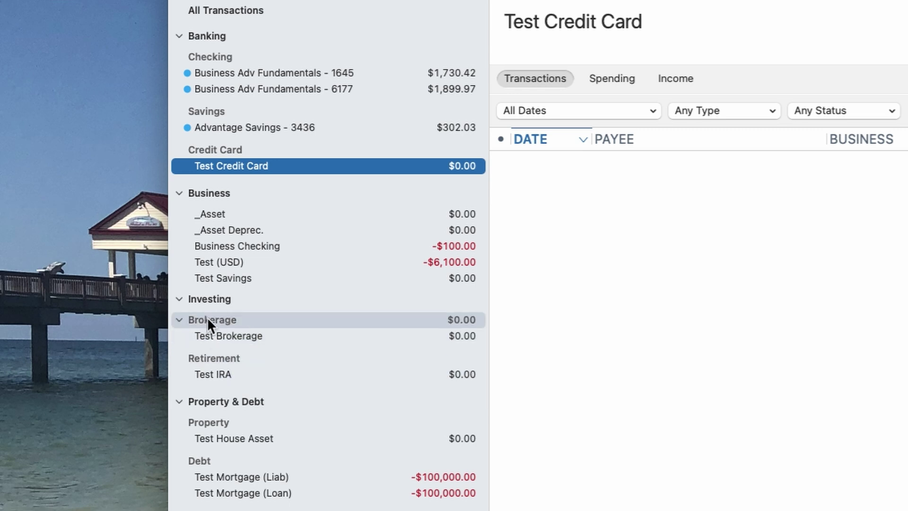
pyautogui.click(178, 319)
pyautogui.click(177, 318)
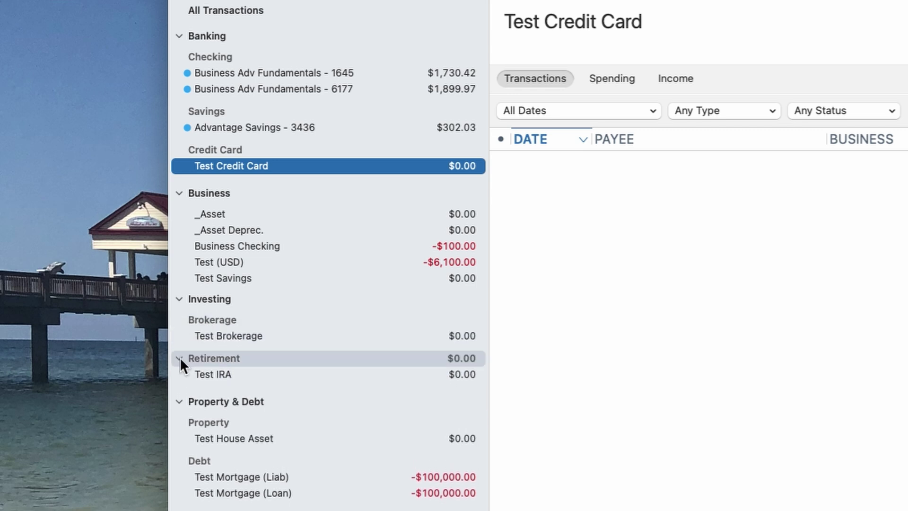
pyautogui.click(179, 358)
pyautogui.click(178, 358)
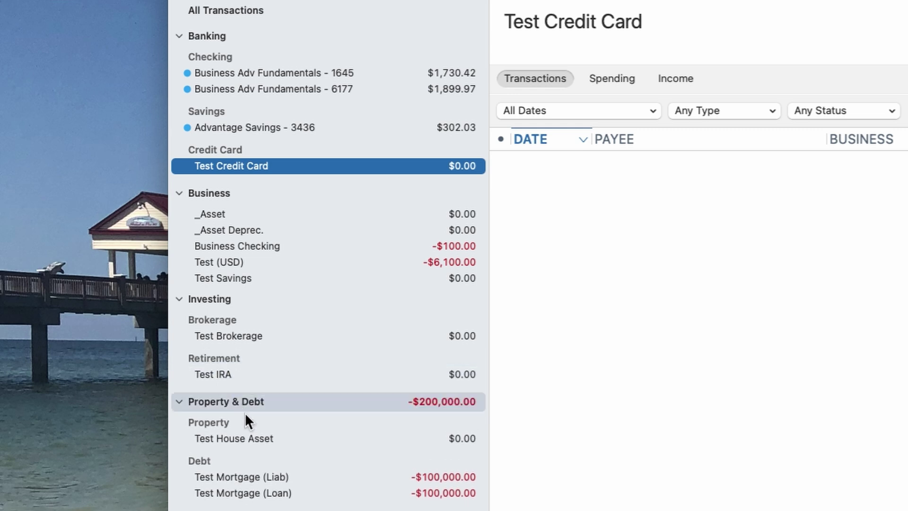
# Step: In Test House Asset, enter a 1/1/2024 House Value increase of 300000, category Transfer:[Test House Asset]
pyautogui.click(229, 436)
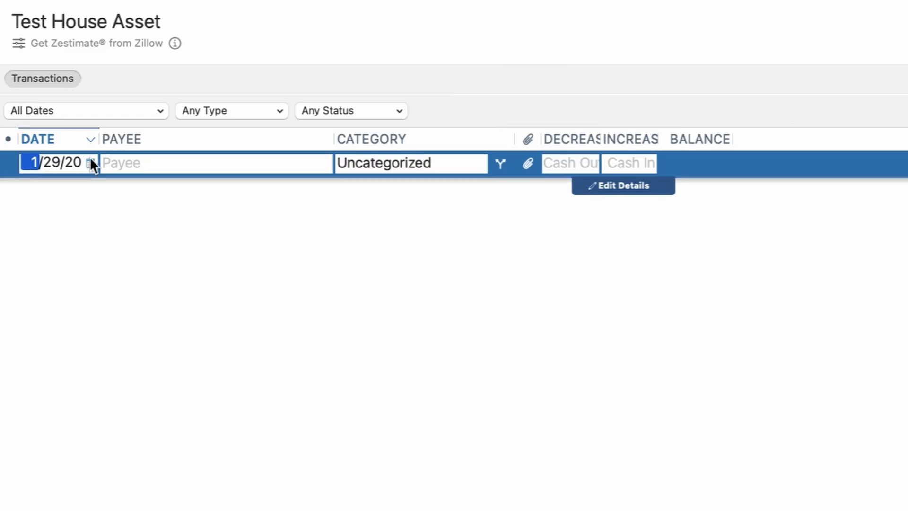
pyautogui.write('1/1/2024')
pyautogui.press('Tab')
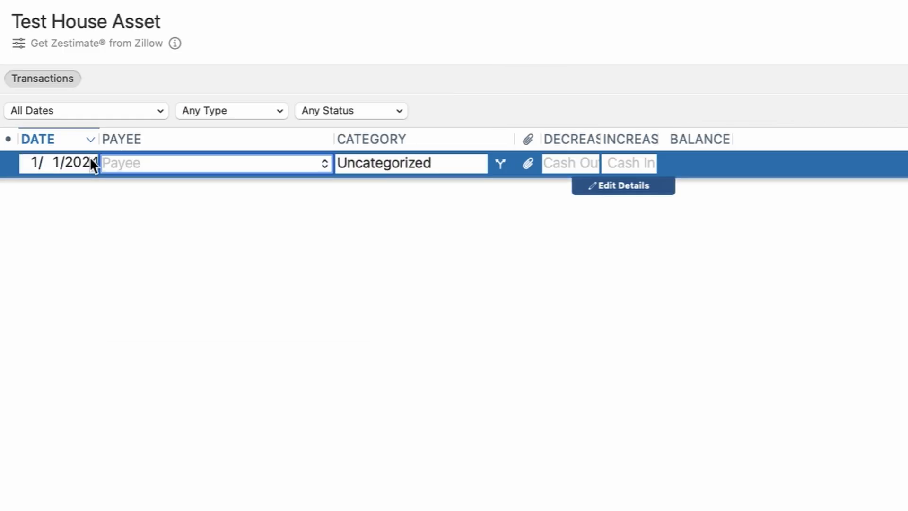
pyautogui.write('House ')
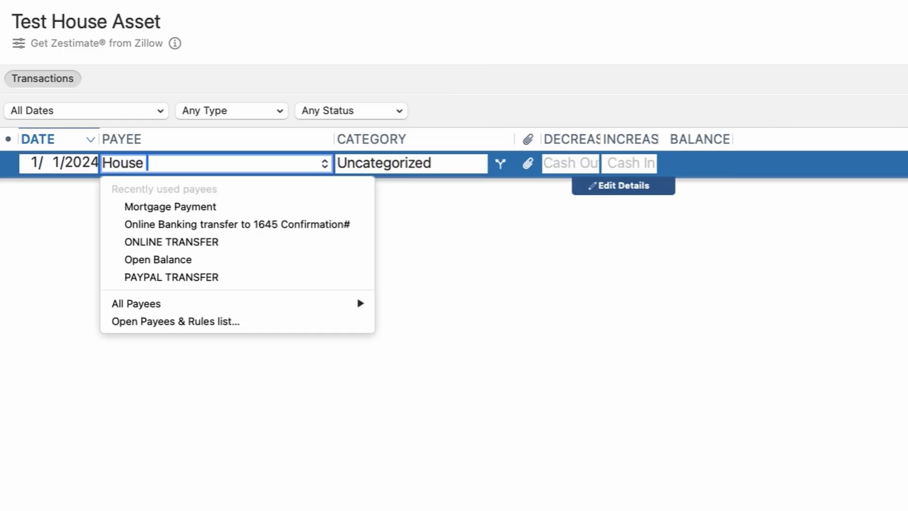
pyautogui.write('Value')
pyautogui.press('Tab')
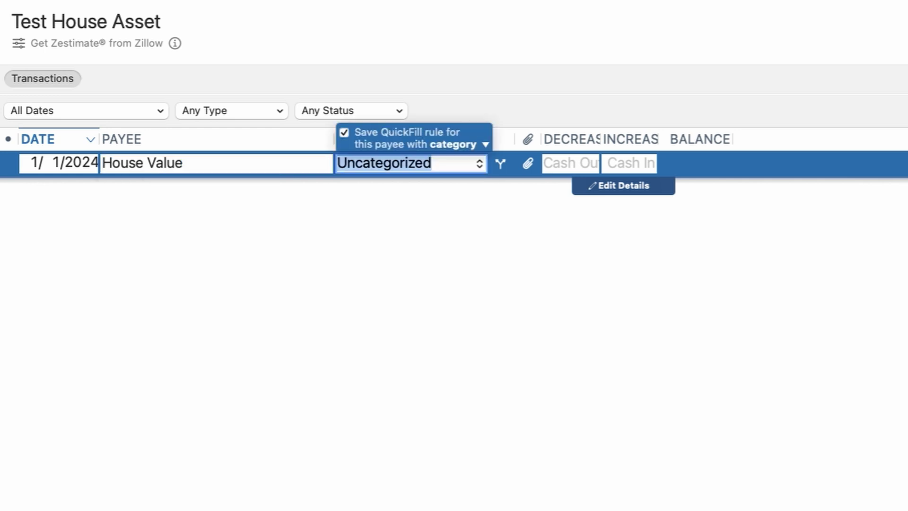
pyautogui.click(416, 161)
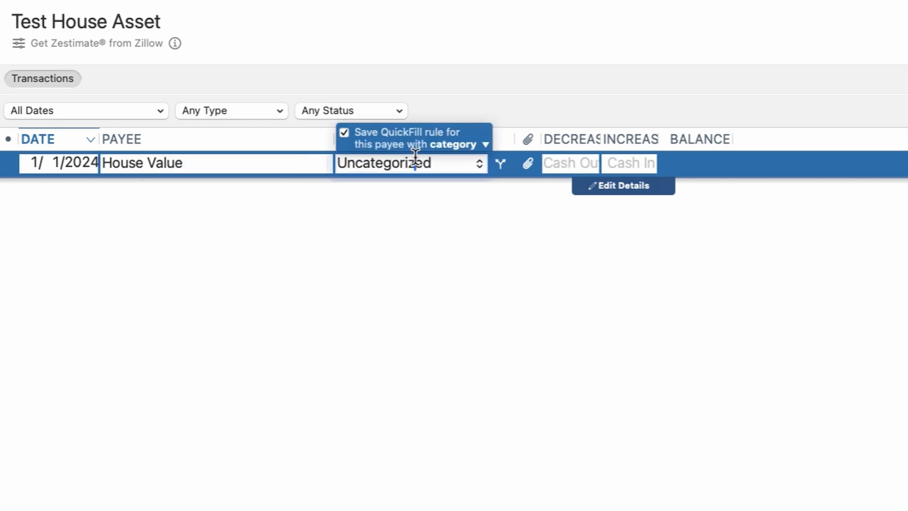
pyautogui.doubleClick(415, 161)
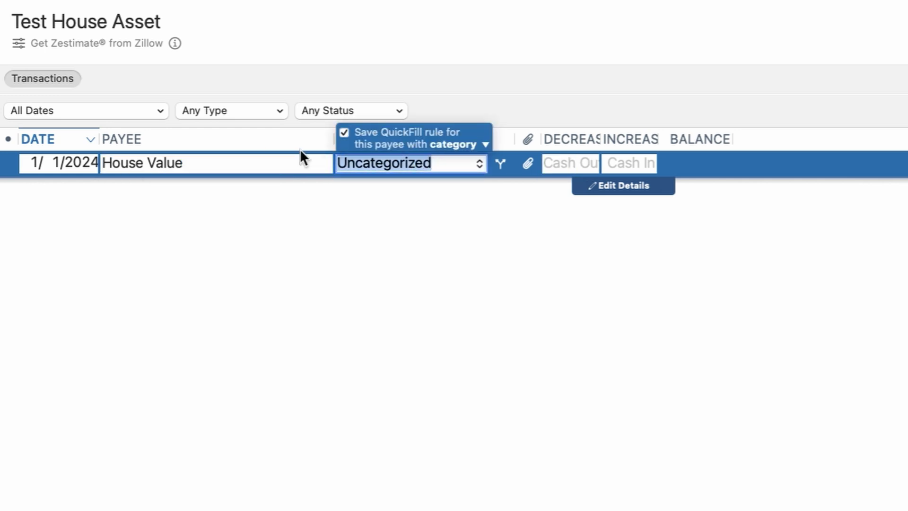
pyautogui.write('test')
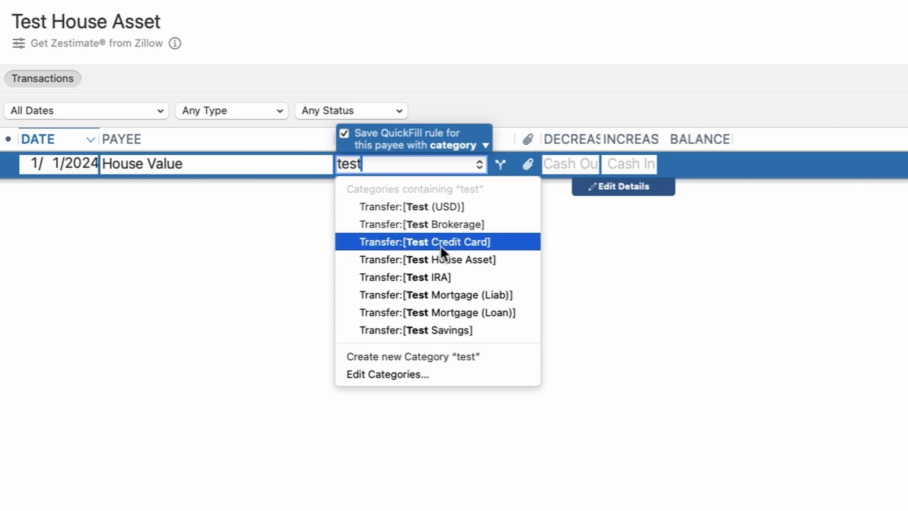
pyautogui.click(445, 260)
pyautogui.click(617, 161)
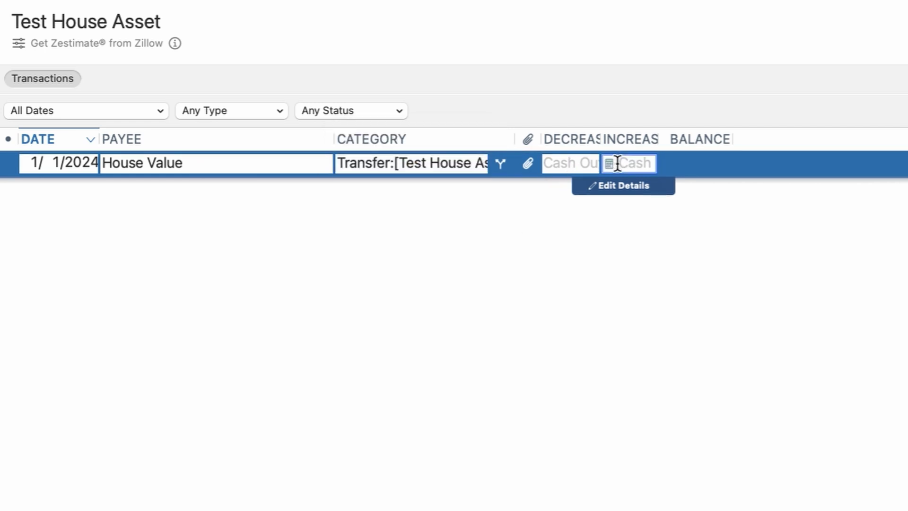
pyautogui.write('300000')
pyautogui.press('Return')
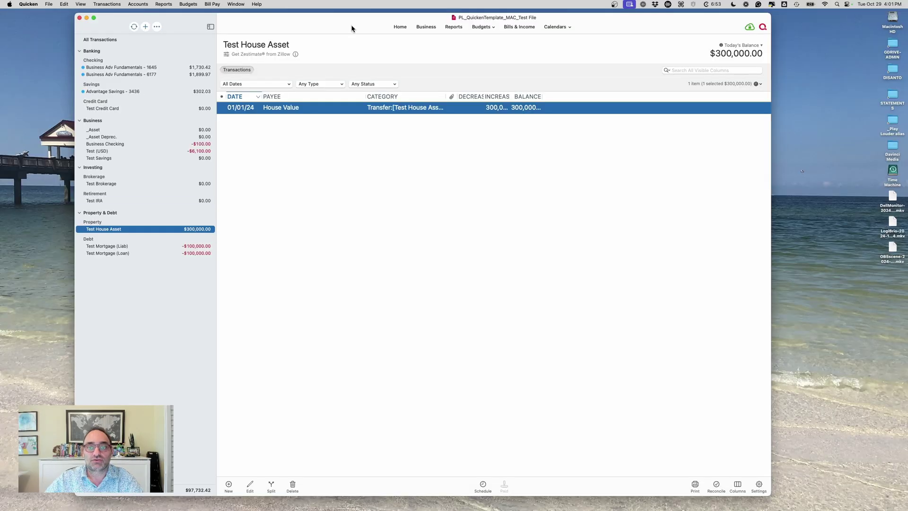
# Step: Collapse the Business, Banking, Investing and Property & Debt groups, then reopen Quicken Settings
pyautogui.click(28, 3)
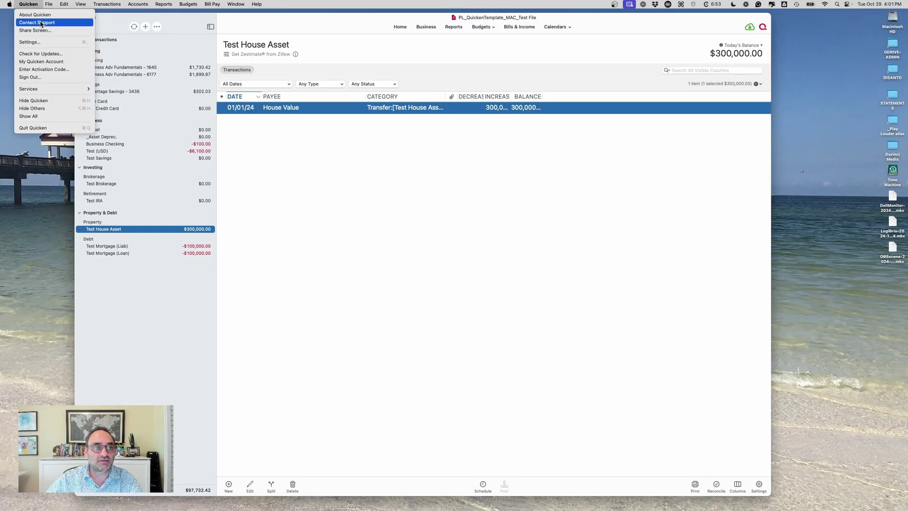
pyautogui.click(38, 43)
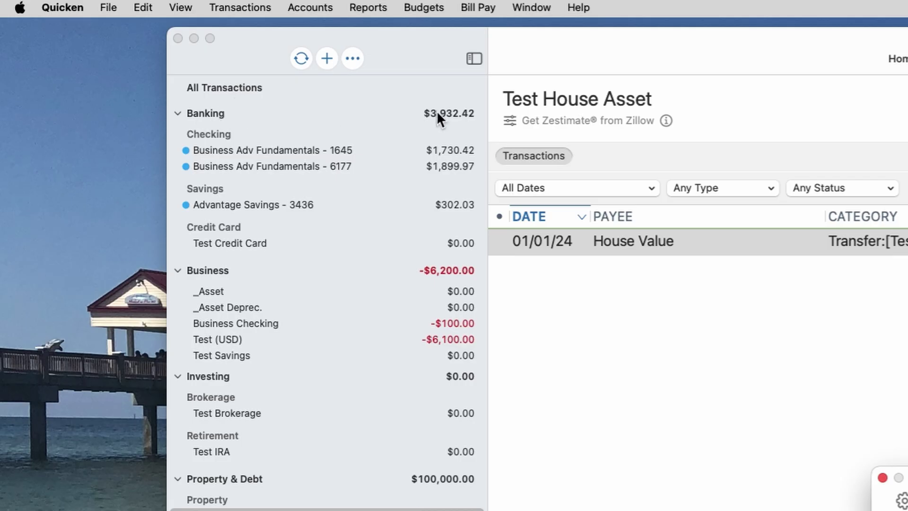
pyautogui.click(178, 268)
pyautogui.click(178, 113)
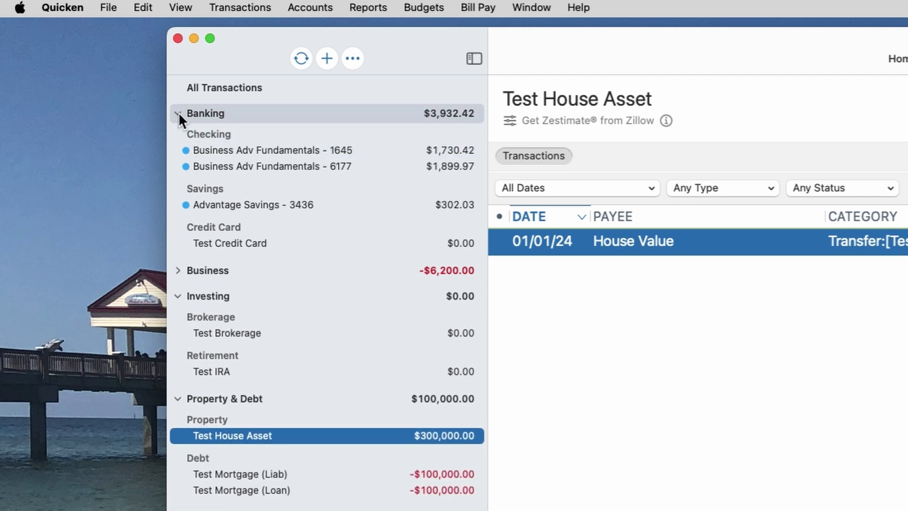
pyautogui.click(175, 165)
pyautogui.click(178, 189)
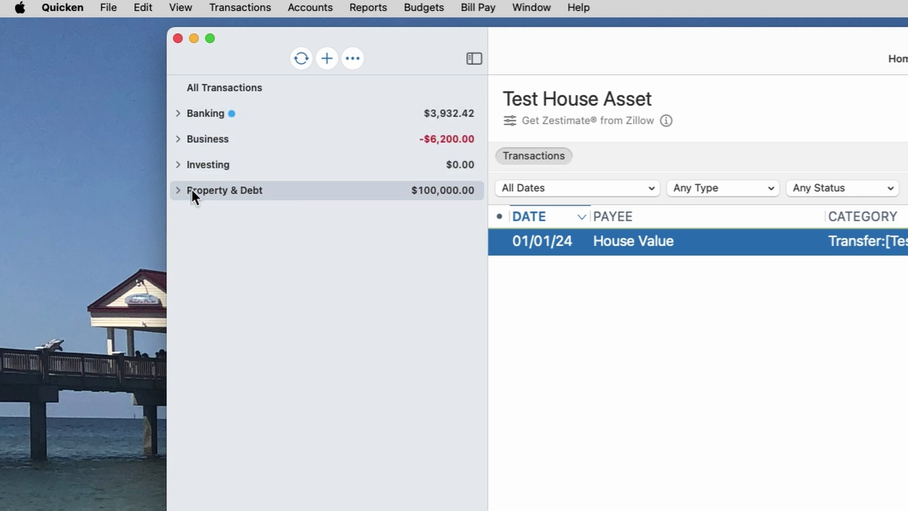
pyautogui.click(62, 7)
pyautogui.click(78, 94)
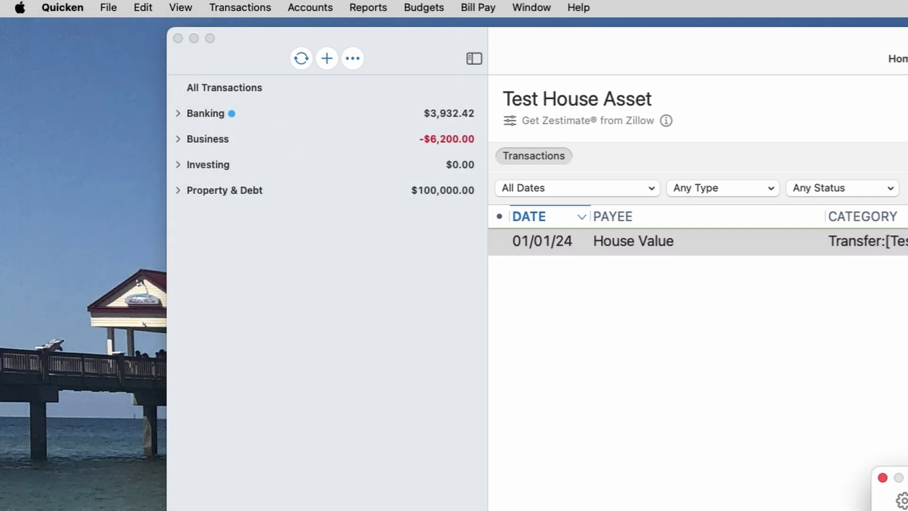
# Step: Turn on Sub-Group Balances and expand Banking to show its Checking, Savings and Credit Card subtotals
pyautogui.moveTo(537, 208); pyautogui.dragTo(749, 215)
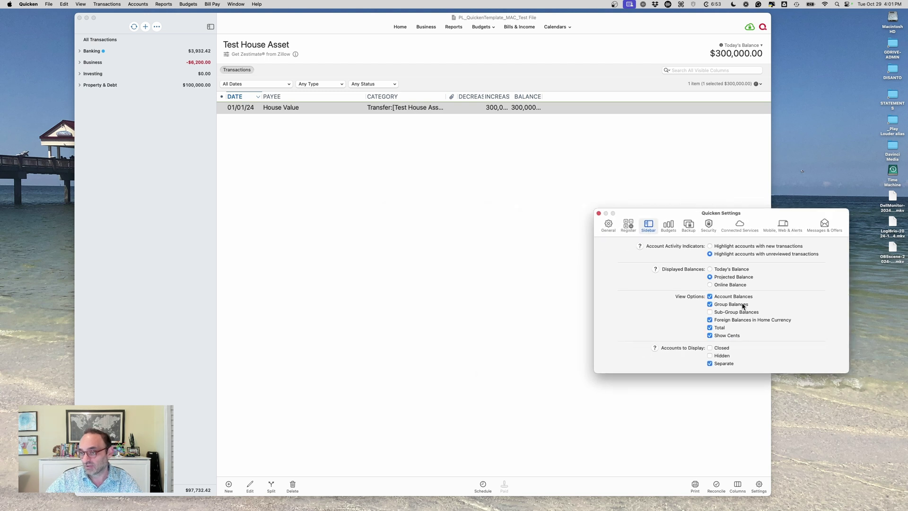
pyautogui.click(711, 313)
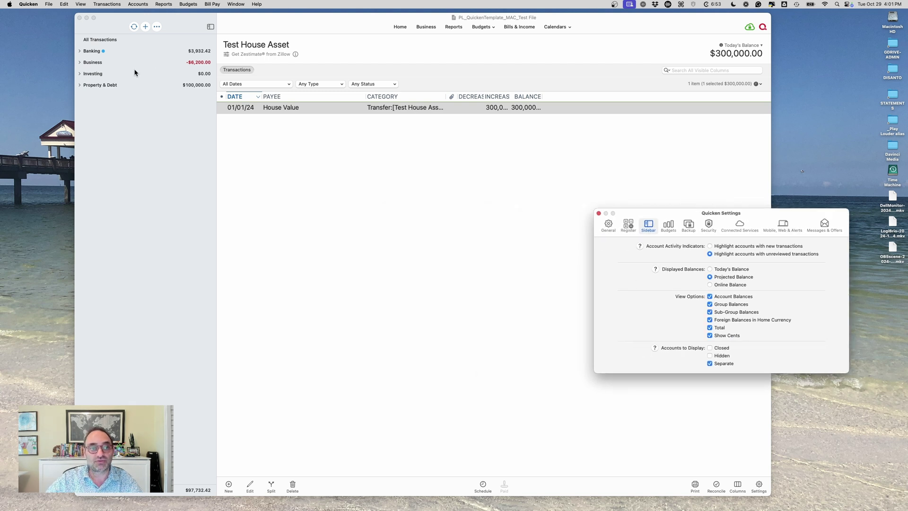
pyautogui.click(80, 51)
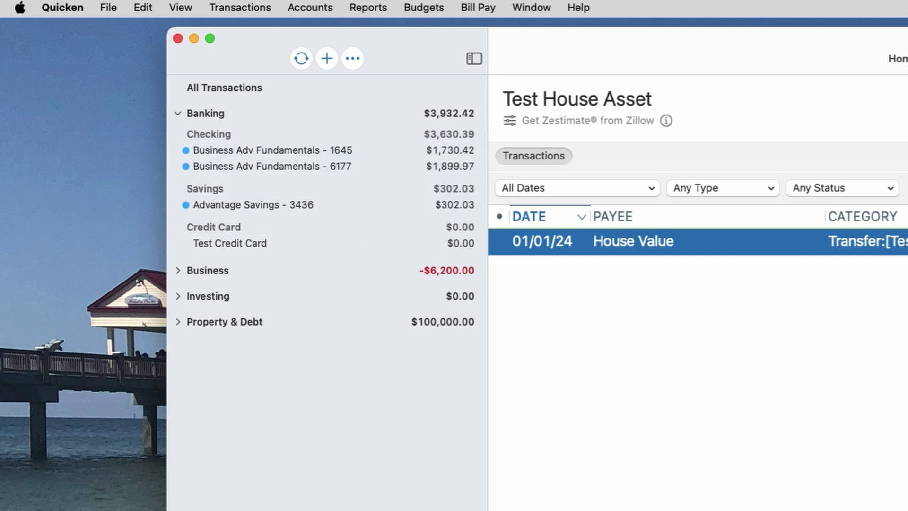
pyautogui.press('super+Tab')
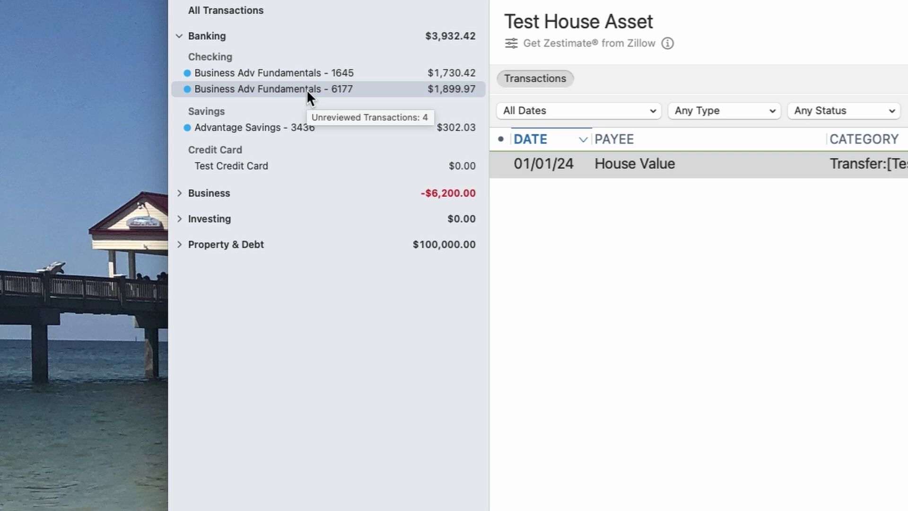
# Step: Hide the $1,899.97 6177 account from lists through its Display Options
pyautogui.rightClick(306, 89)
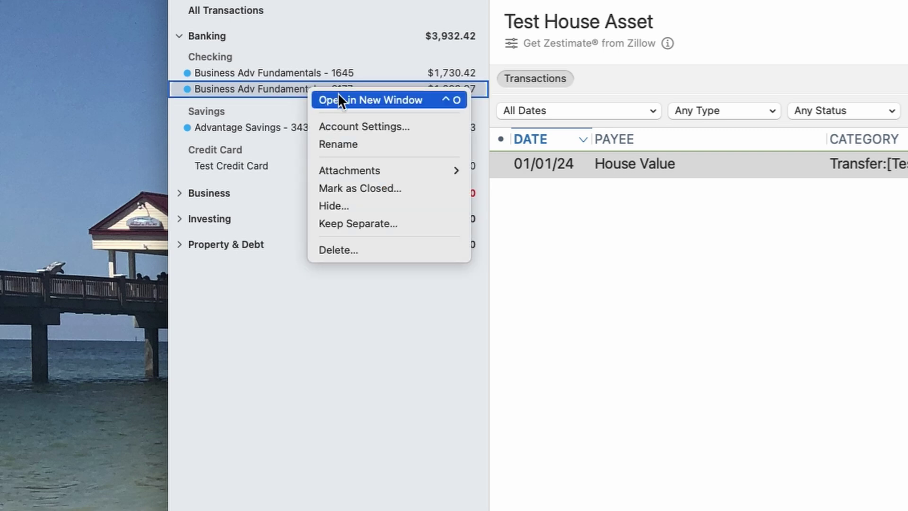
pyautogui.click(357, 126)
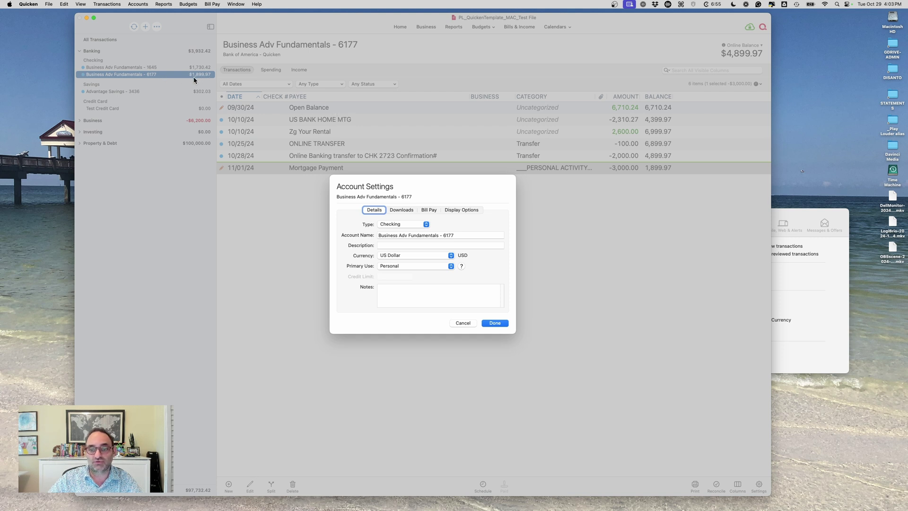
pyautogui.click(461, 210)
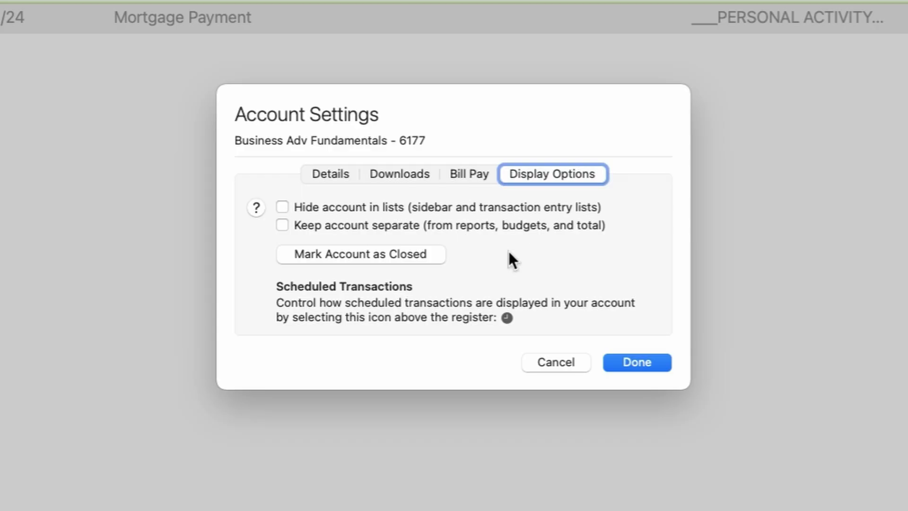
pyautogui.click(283, 208)
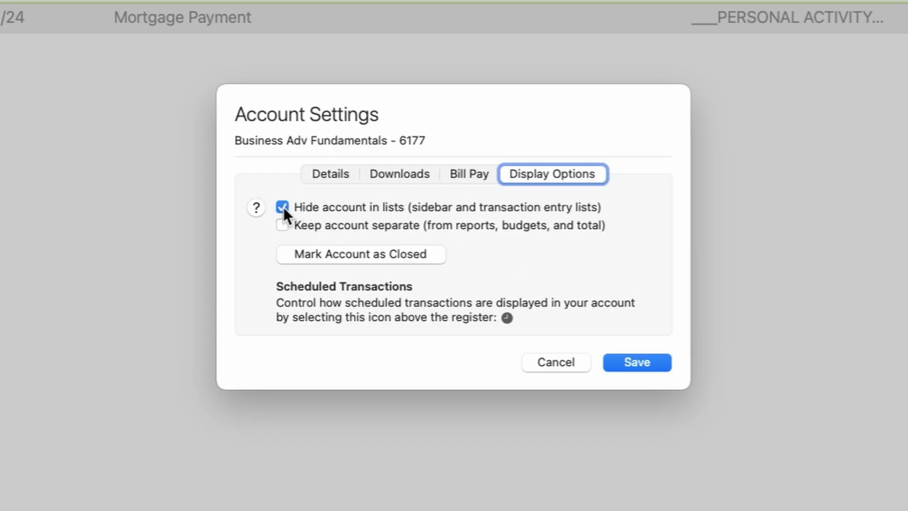
pyautogui.click(640, 360)
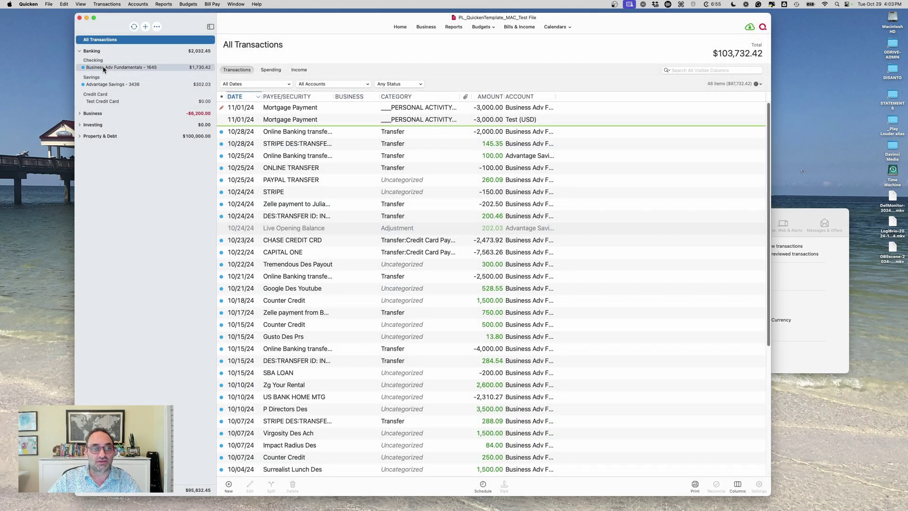
# Step: Show hidden accounts in the sidebar, expand Hidden Accounts, and open the 6177 account's settings
pyautogui.press('super+comma')
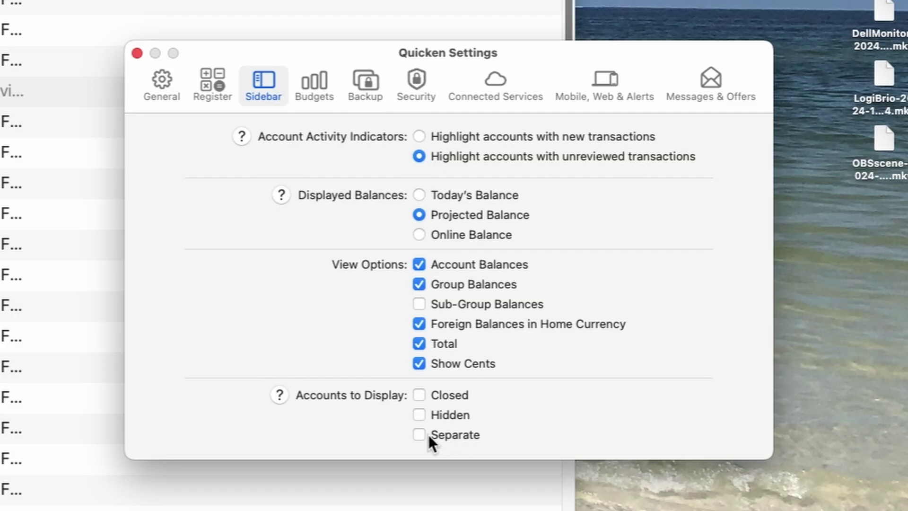
pyautogui.click(420, 415)
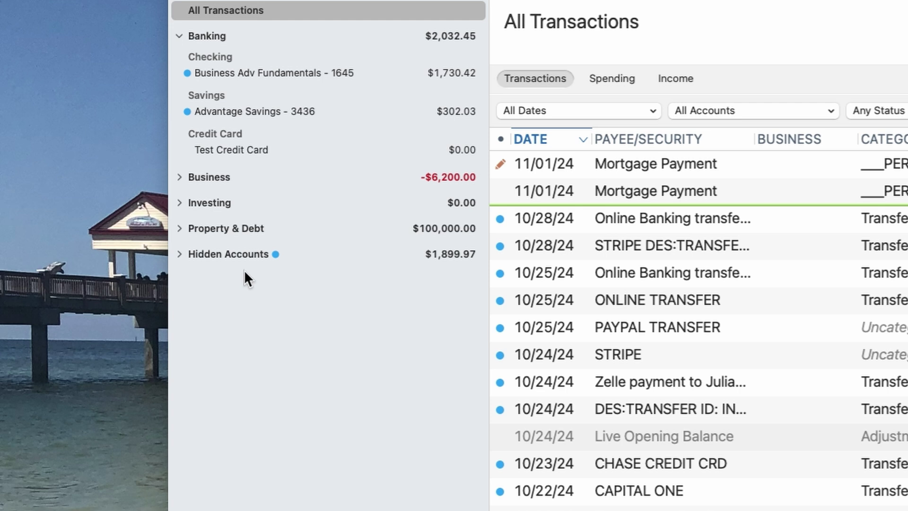
pyautogui.click(178, 253)
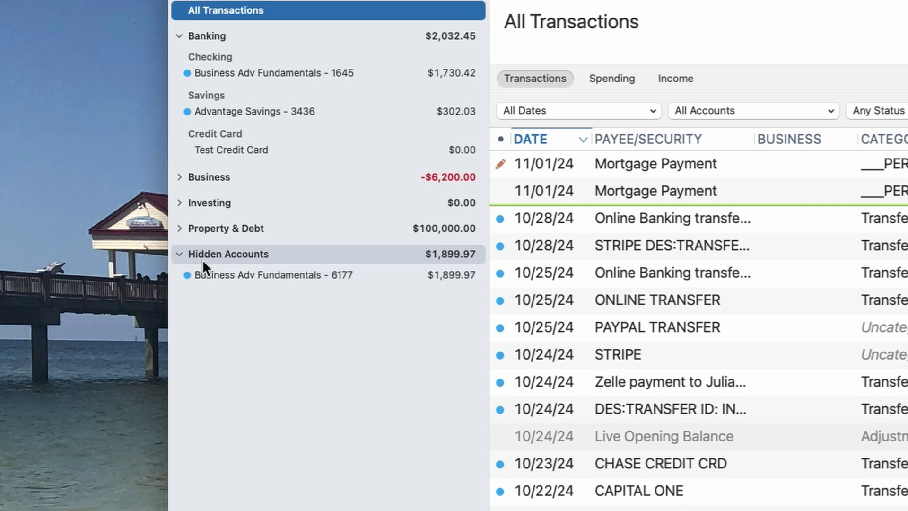
pyautogui.rightClick(252, 274)
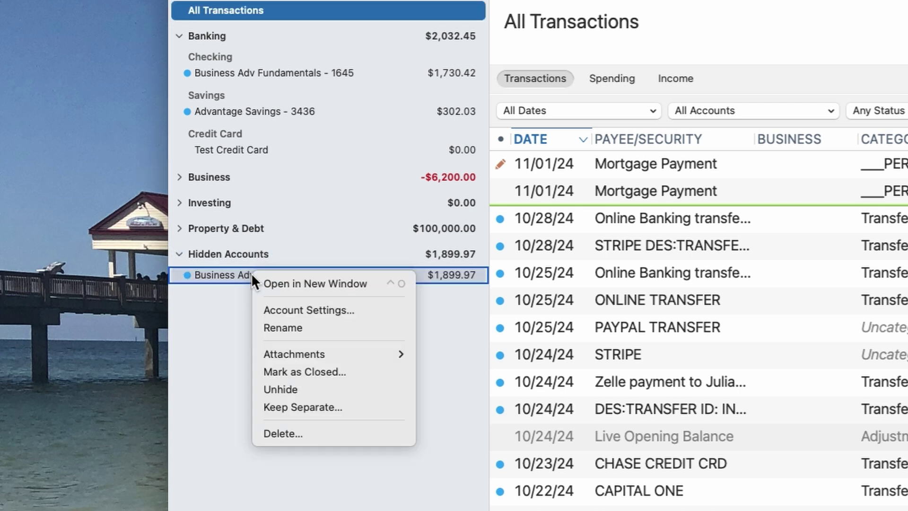
pyautogui.click(325, 307)
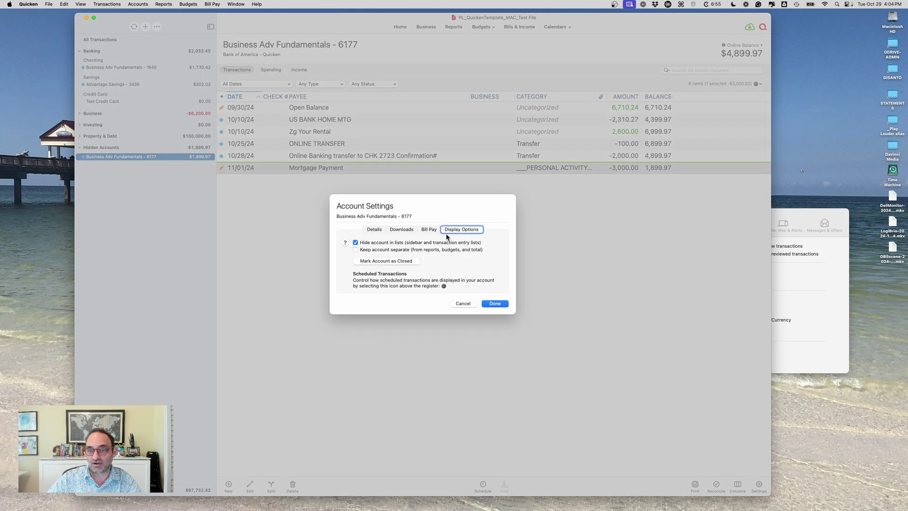
# Step: Unhide the 6177 account but keep it separate from totals, and save
pyautogui.click(360, 244)
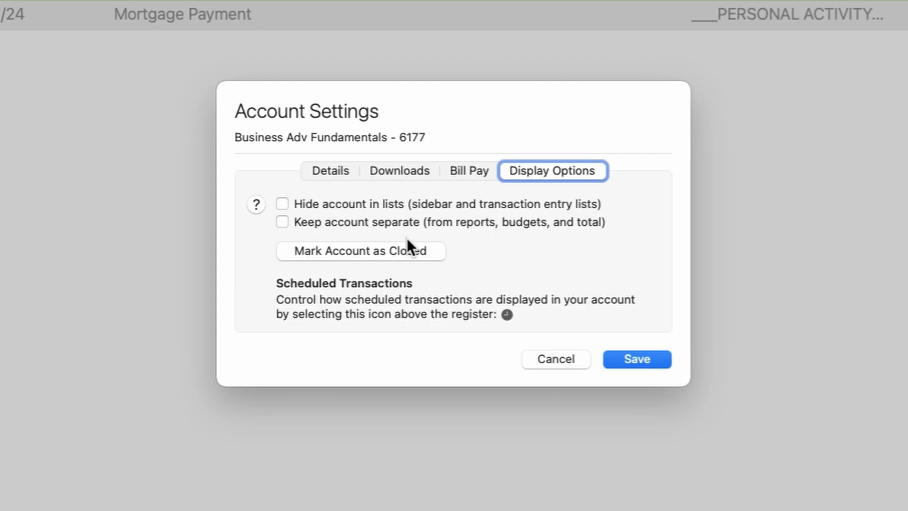
pyautogui.click(663, 358)
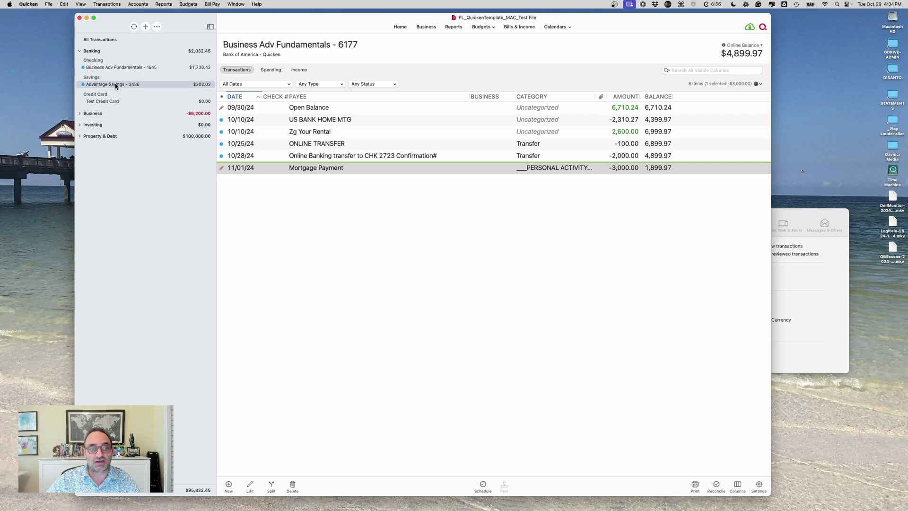
# Step: Collapse the Separate Accounts group, then untick Separate under Accounts to Display in Quicken Settings
pyautogui.click(805, 275)
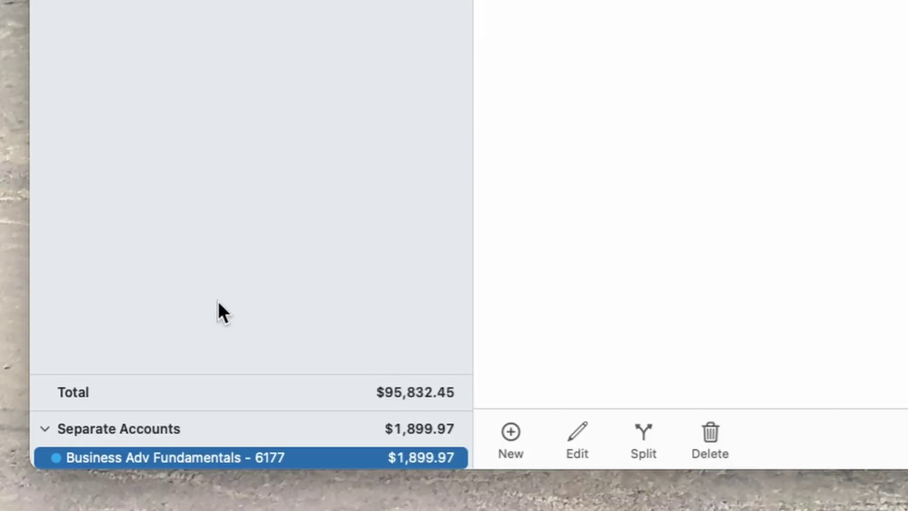
pyautogui.click(98, 429)
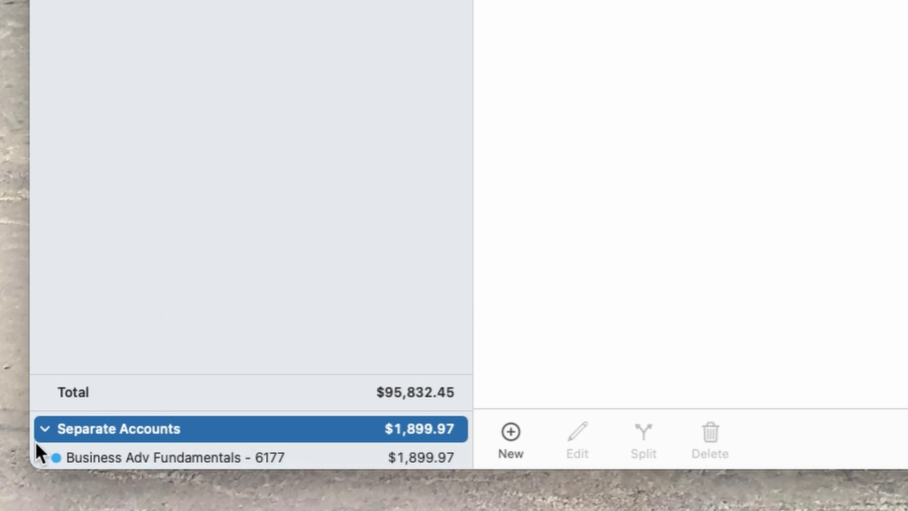
pyautogui.click(43, 430)
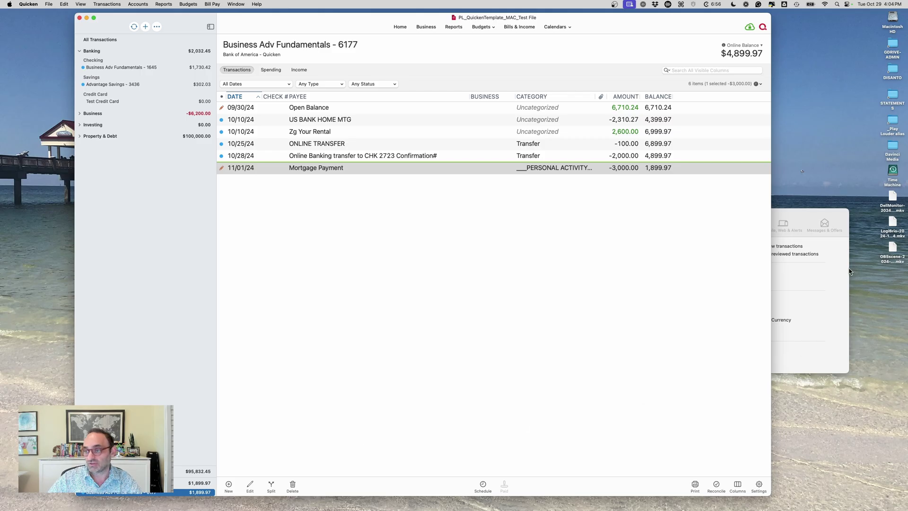
pyautogui.click(847, 268)
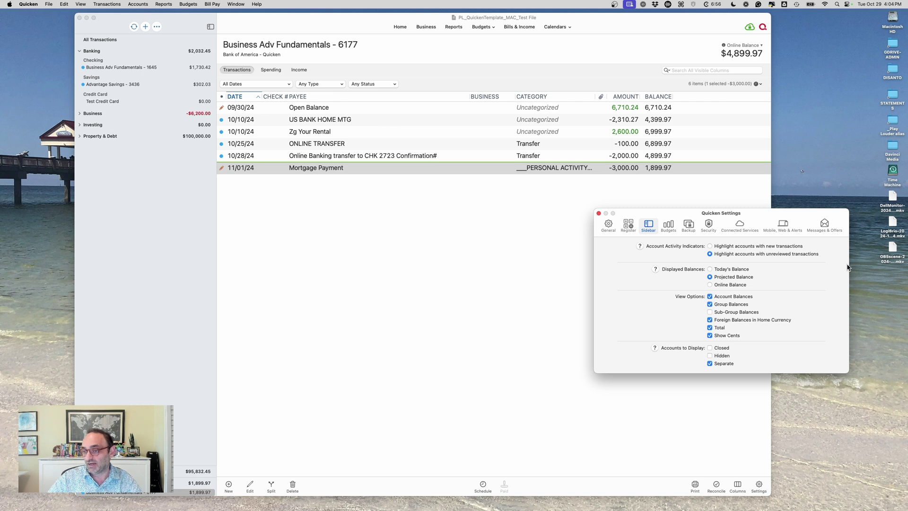
pyautogui.click(710, 363)
# Step: In the $1,730.42 Business Adv Fundamentals account's Display Options, cancel marking it closed and tick Hide account in lists
pyautogui.rightClick(137, 75)
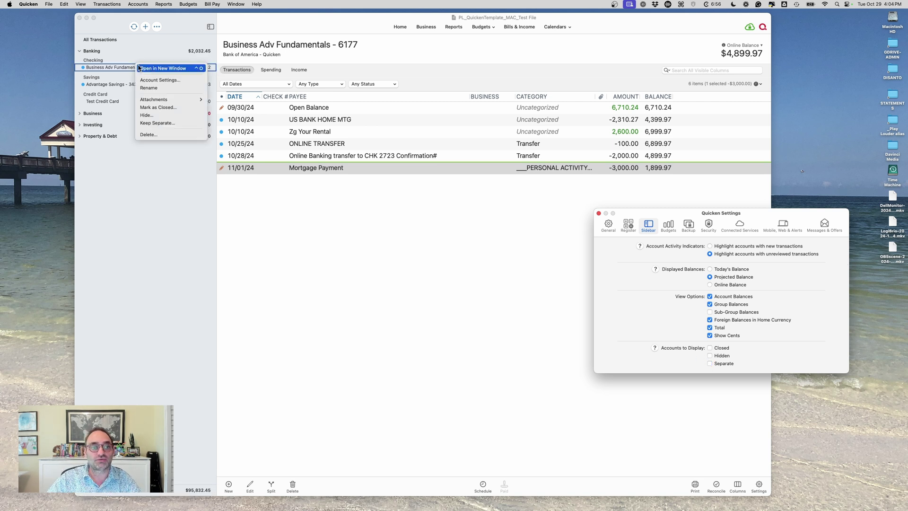
pyautogui.click(156, 81)
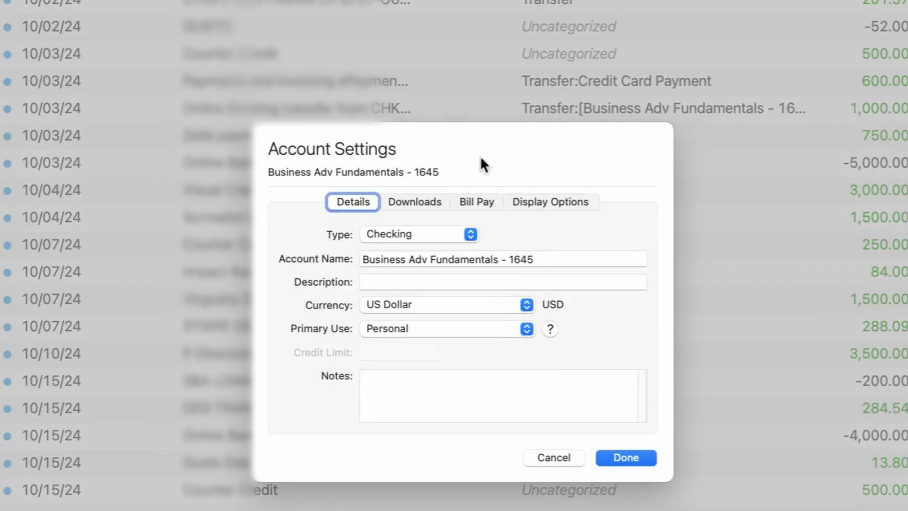
pyautogui.click(553, 201)
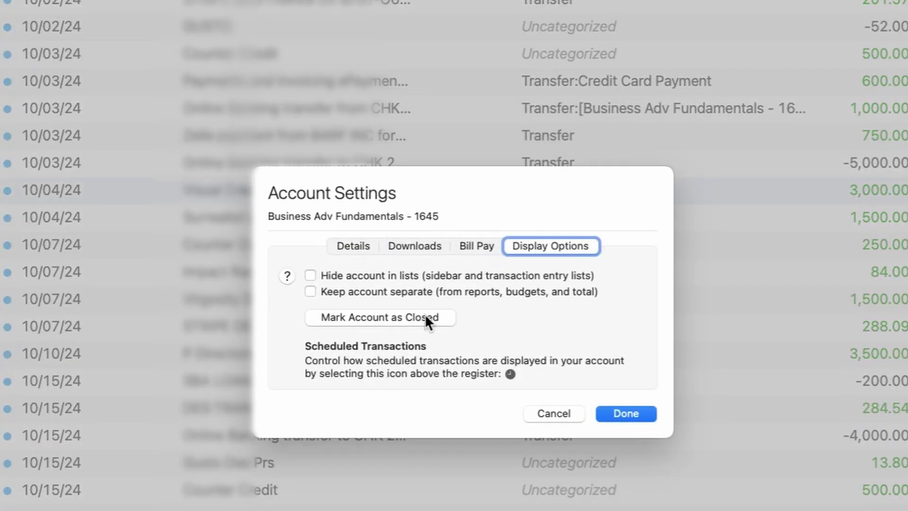
pyautogui.click(426, 317)
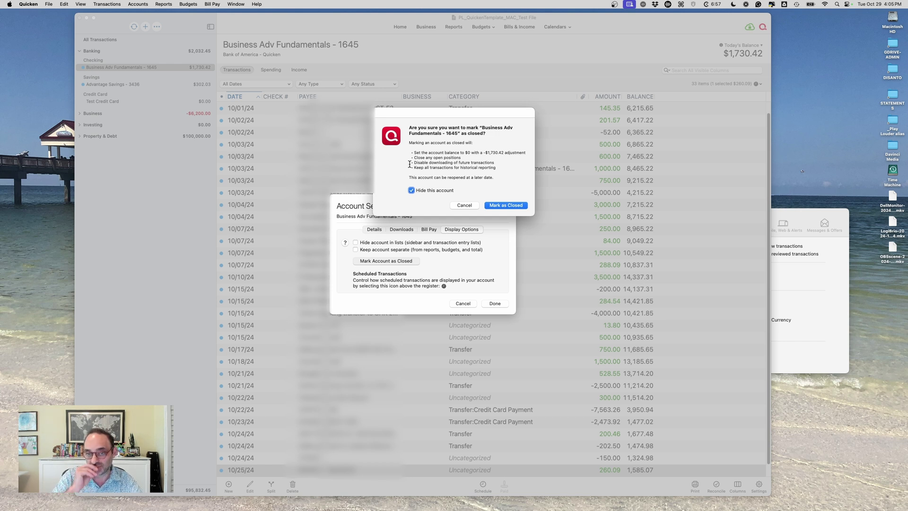
pyautogui.click(469, 207)
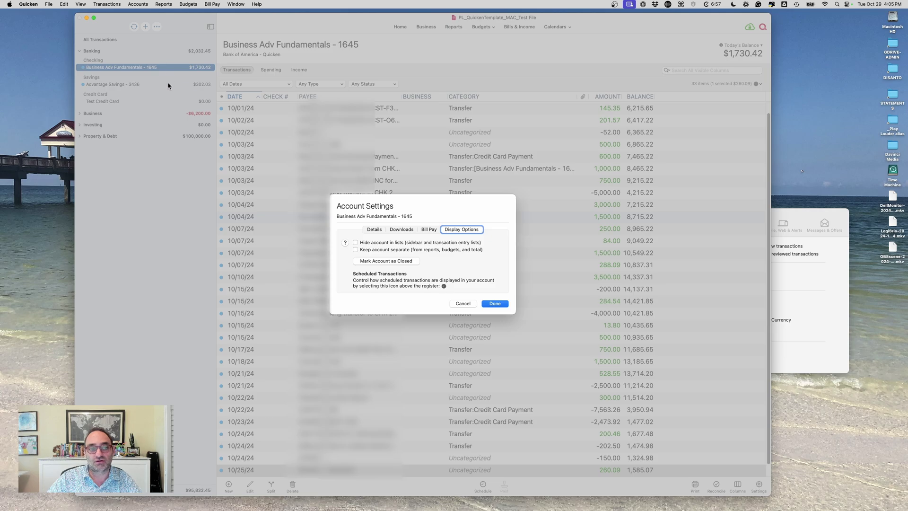
pyautogui.click(355, 242)
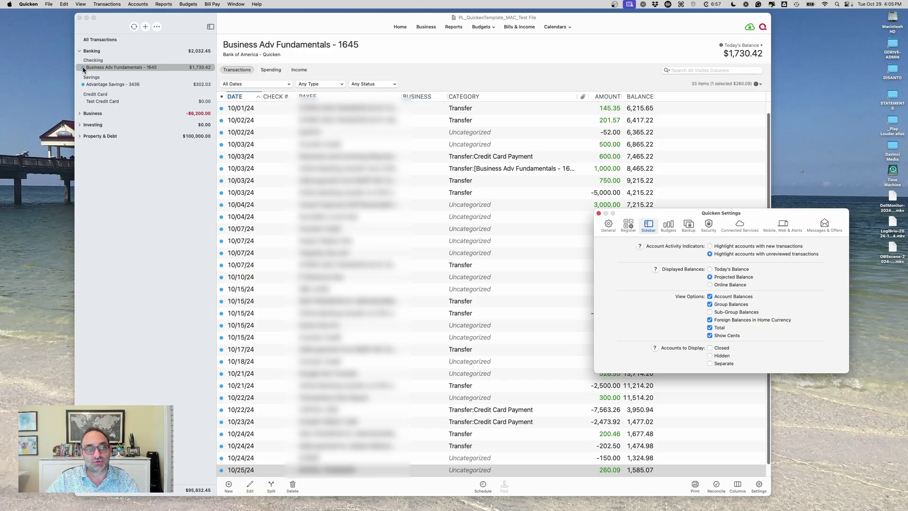
# Step: Leave the $1,730.42 account's register showing and close the Quicken Settings window
pyautogui.click(92, 70)
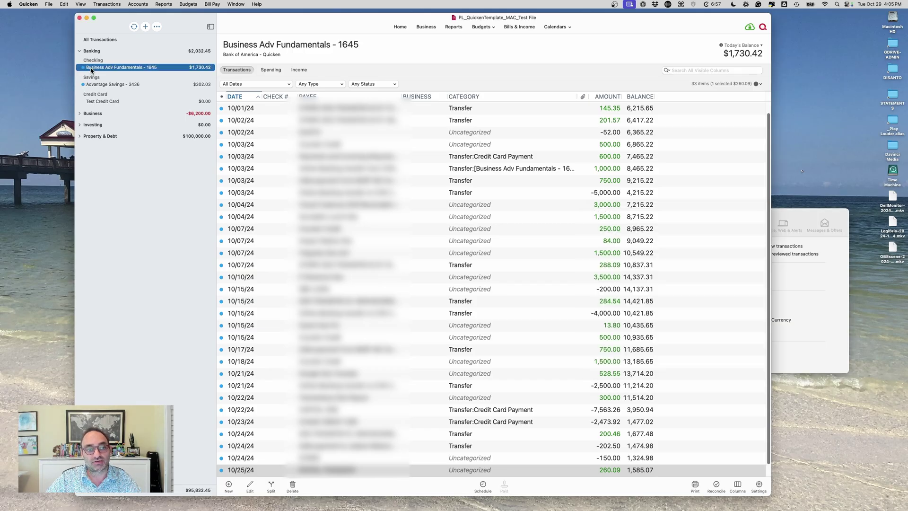
pyautogui.scroll(-2, 227, 204)
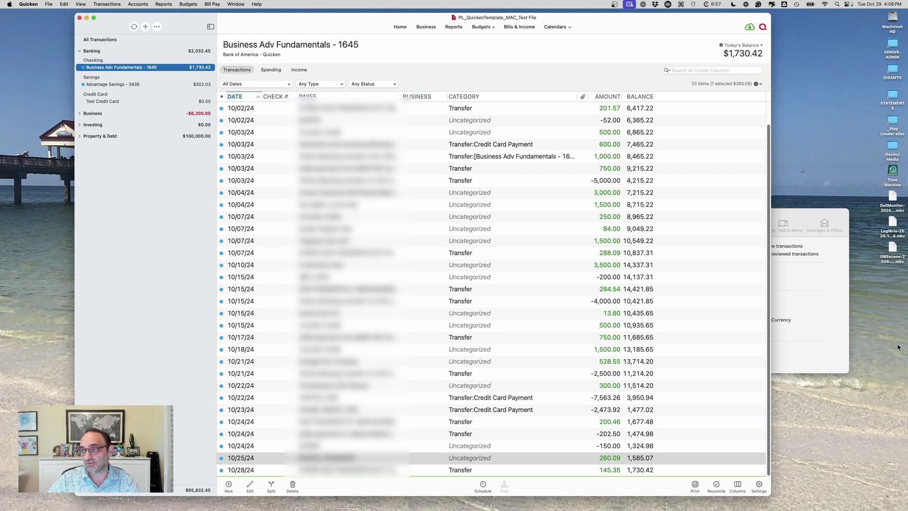
pyautogui.click(805, 215)
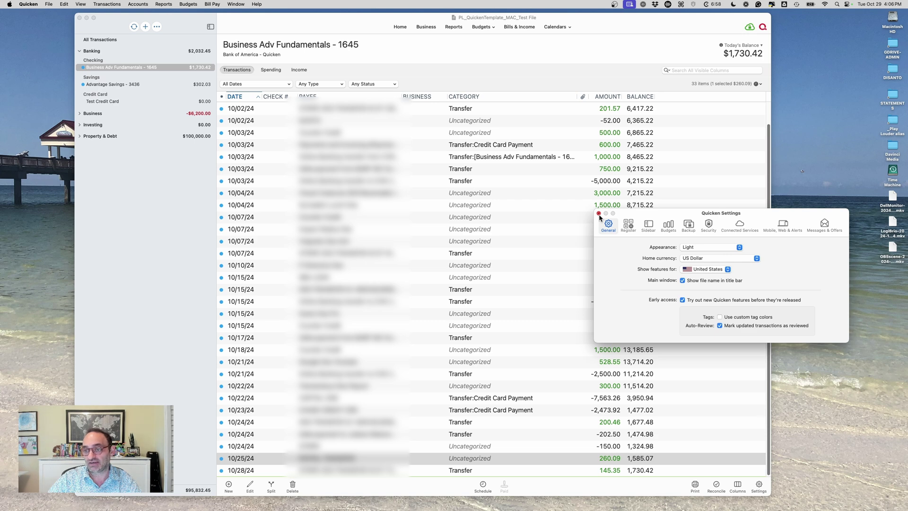
pyautogui.click(599, 214)
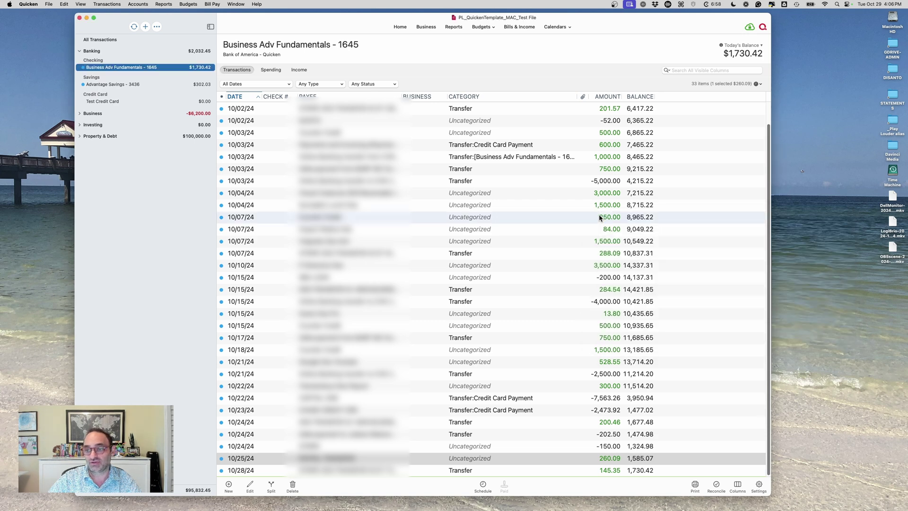